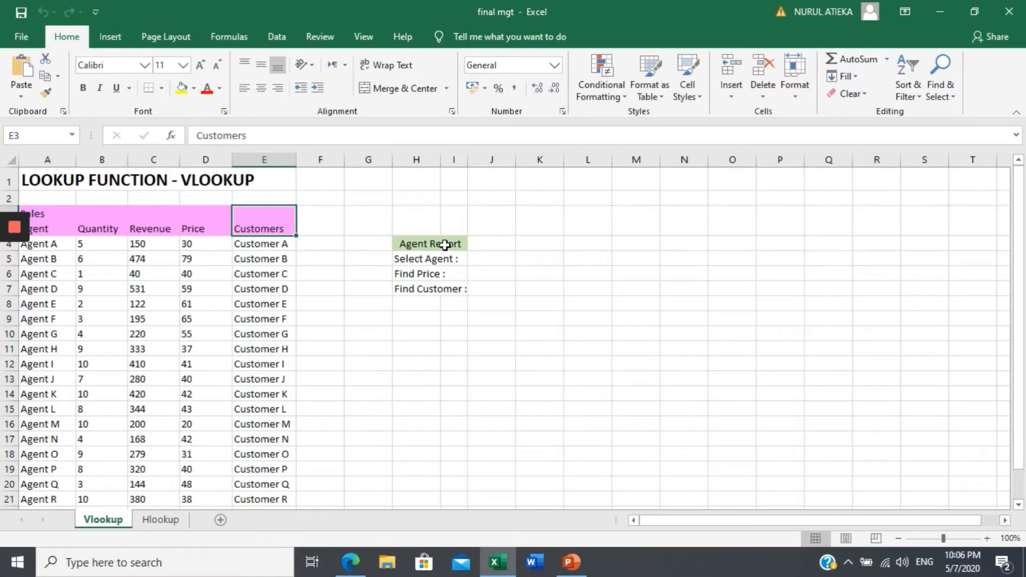
left_click(424, 242)
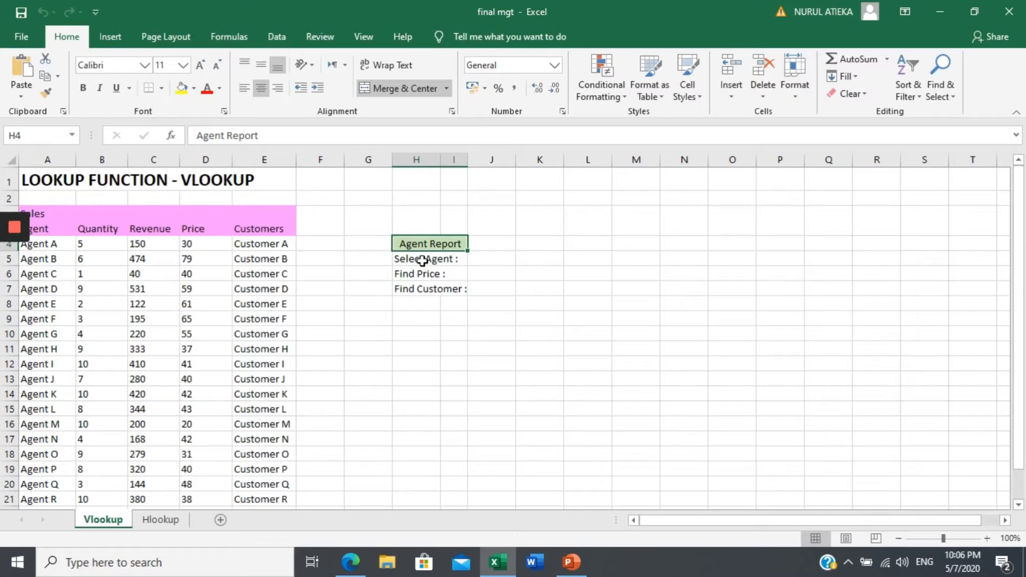
left_click(422, 260)
left_click(420, 274)
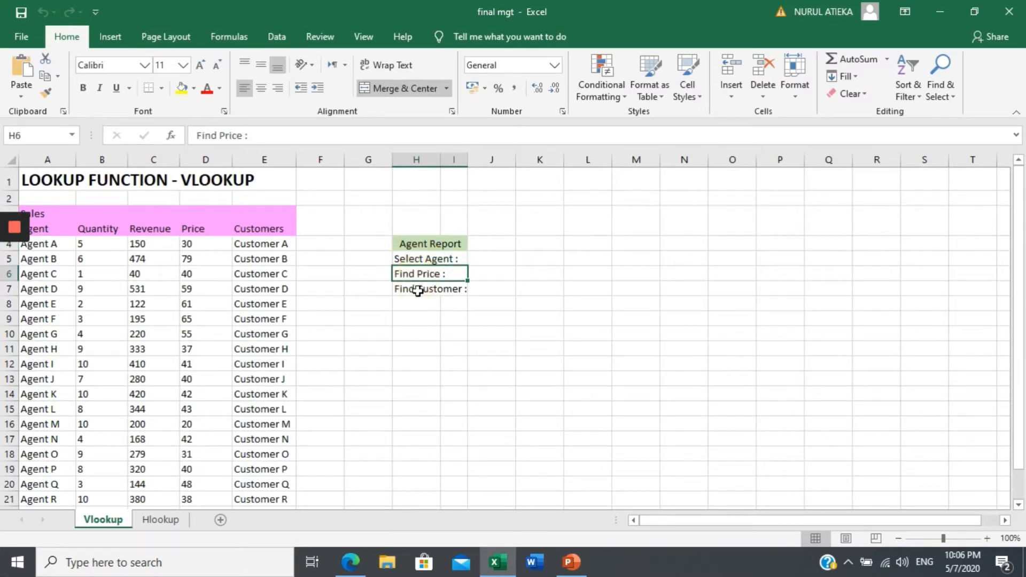
left_click(422, 292)
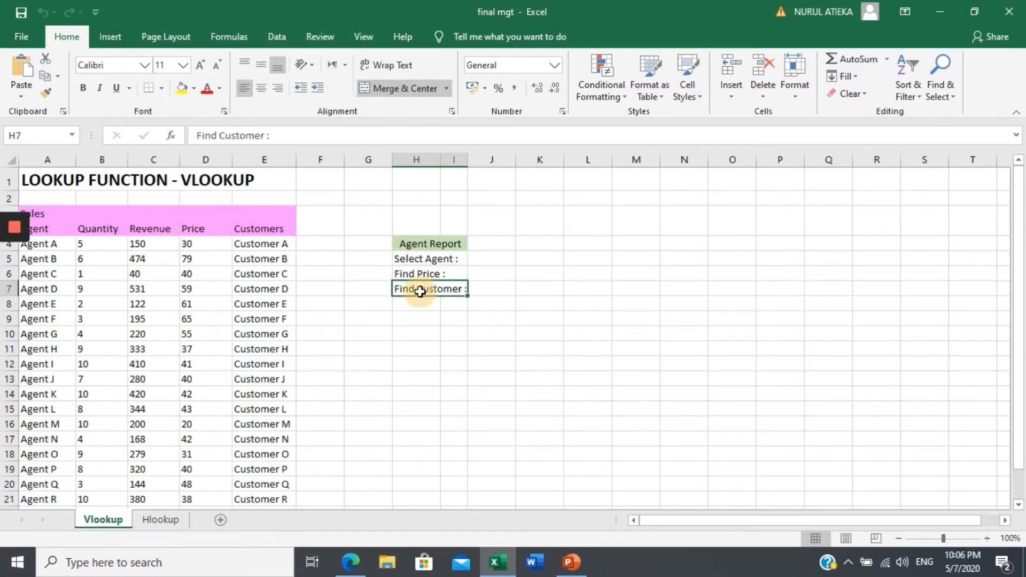
Add list data validation to the Select Agent cell J5 with source =$A$4:$A$22, and choose Agent D from it.
left_click(486, 253)
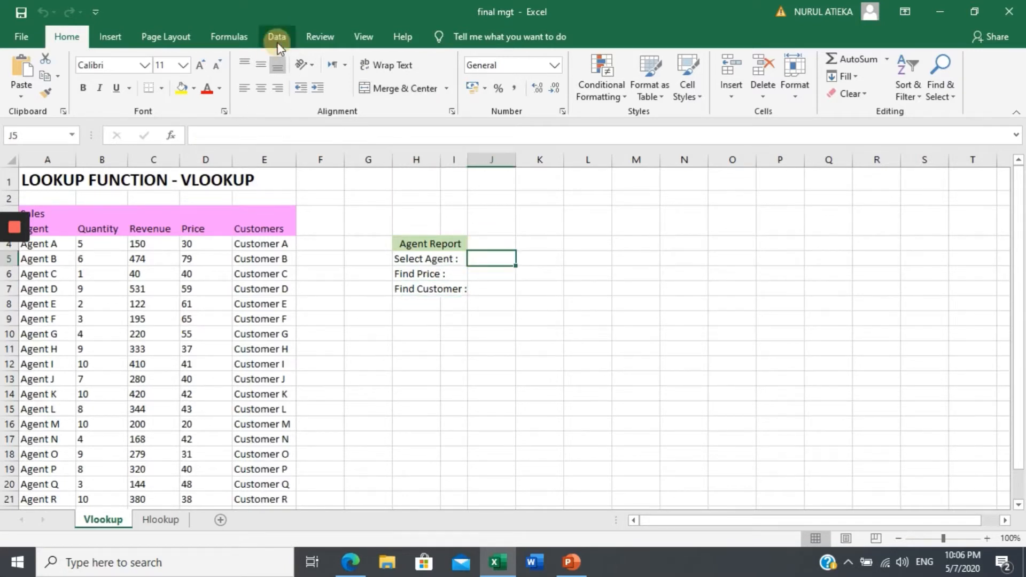
left_click(277, 43)
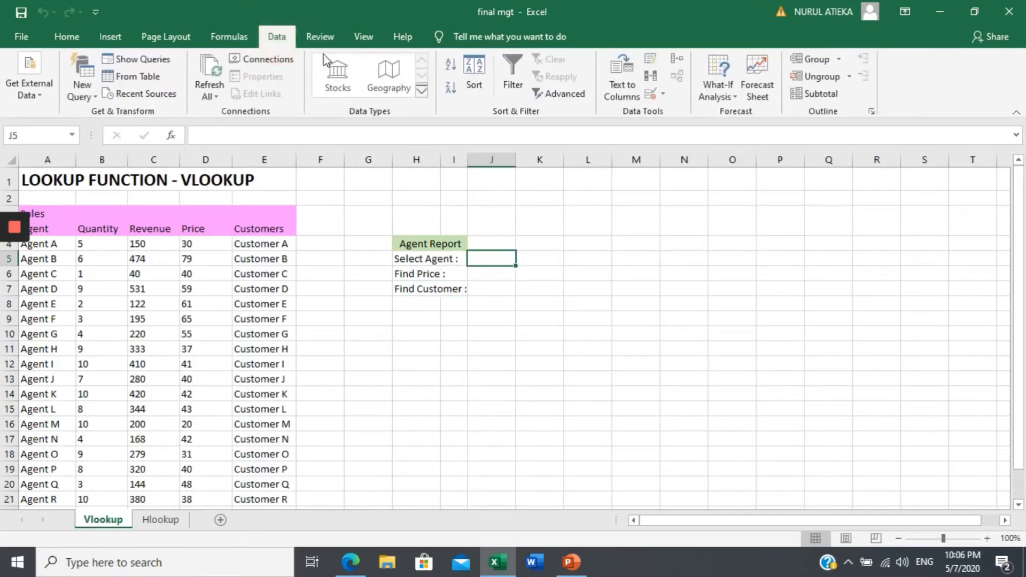
left_click(652, 95)
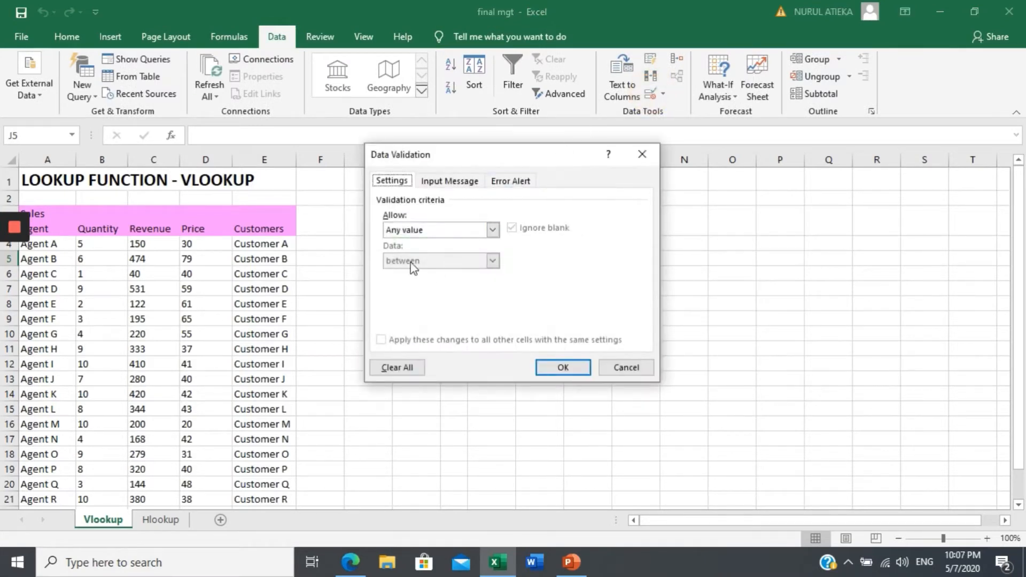
left_click(493, 231)
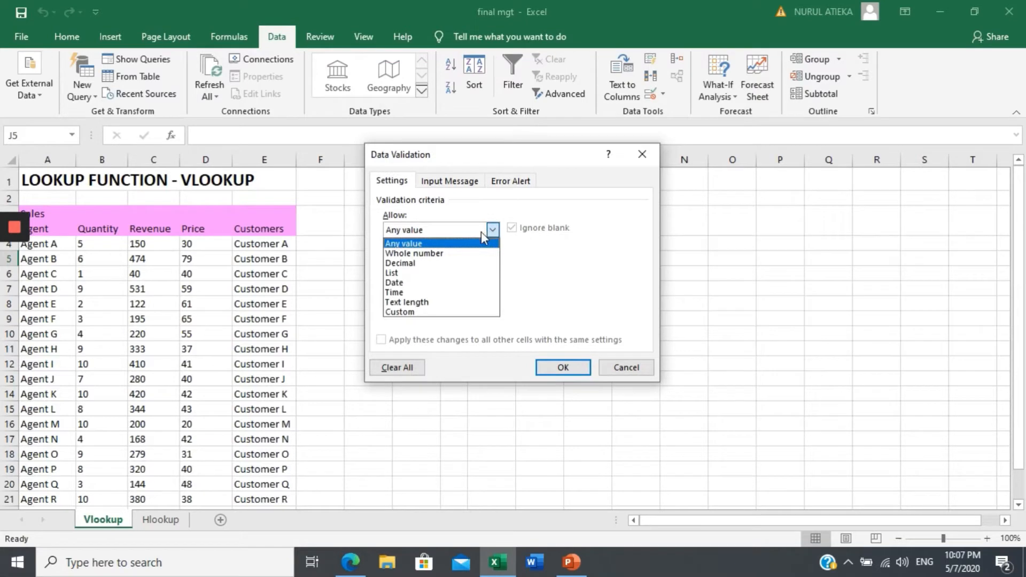
left_click(436, 274)
left_click(444, 292)
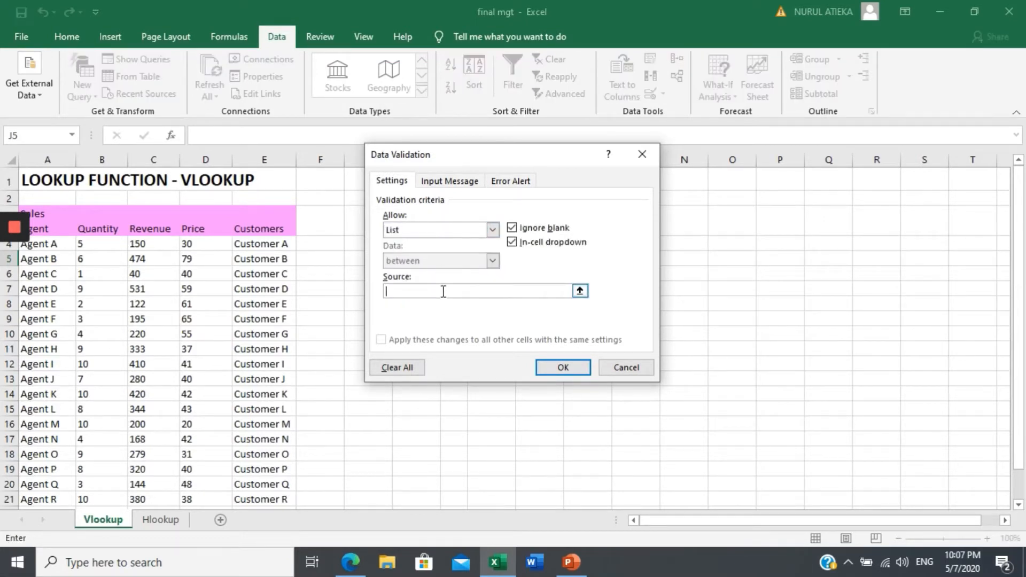
left_click(51, 244)
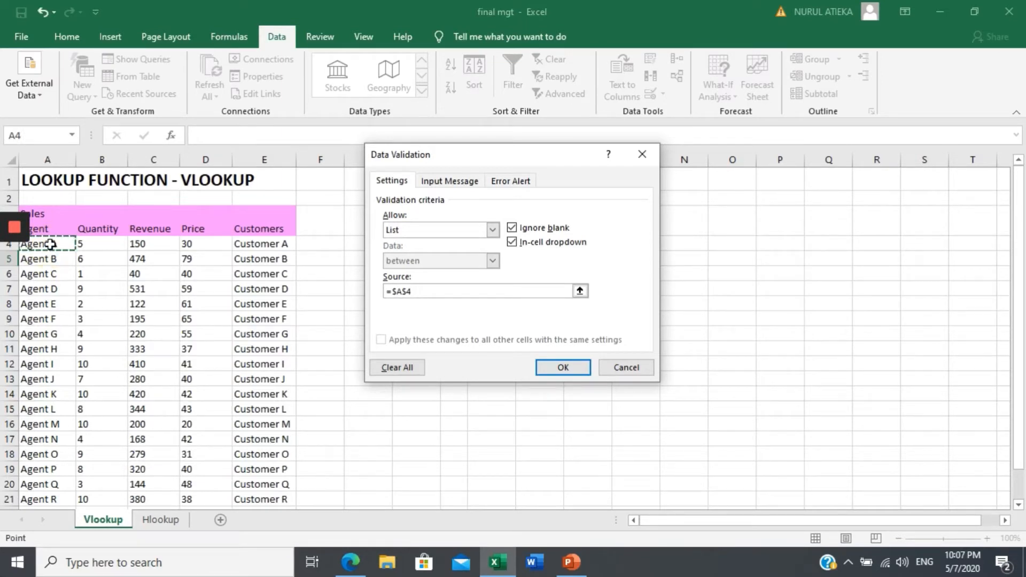
key("ctrl+shift+Down")
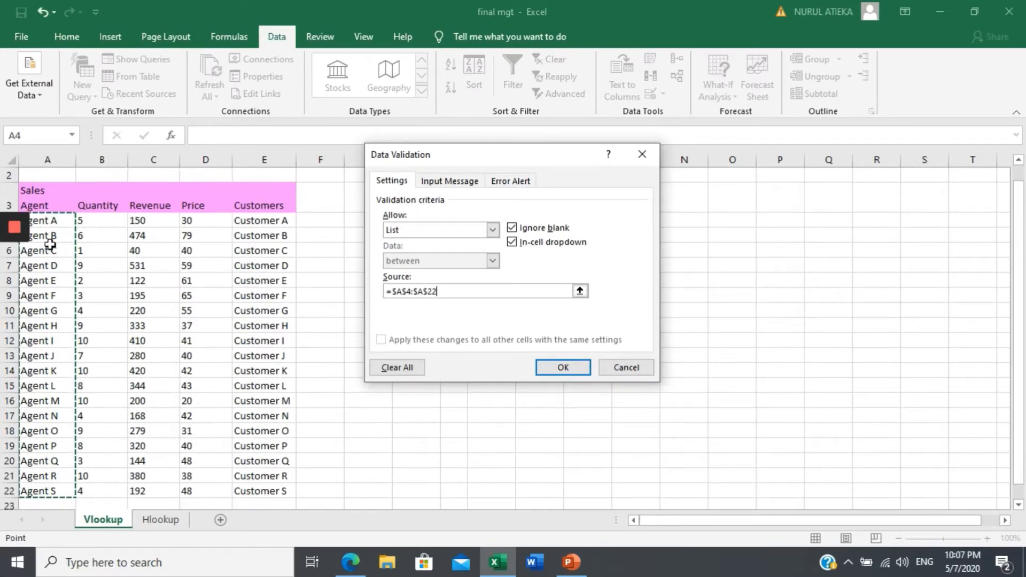
key("Return")
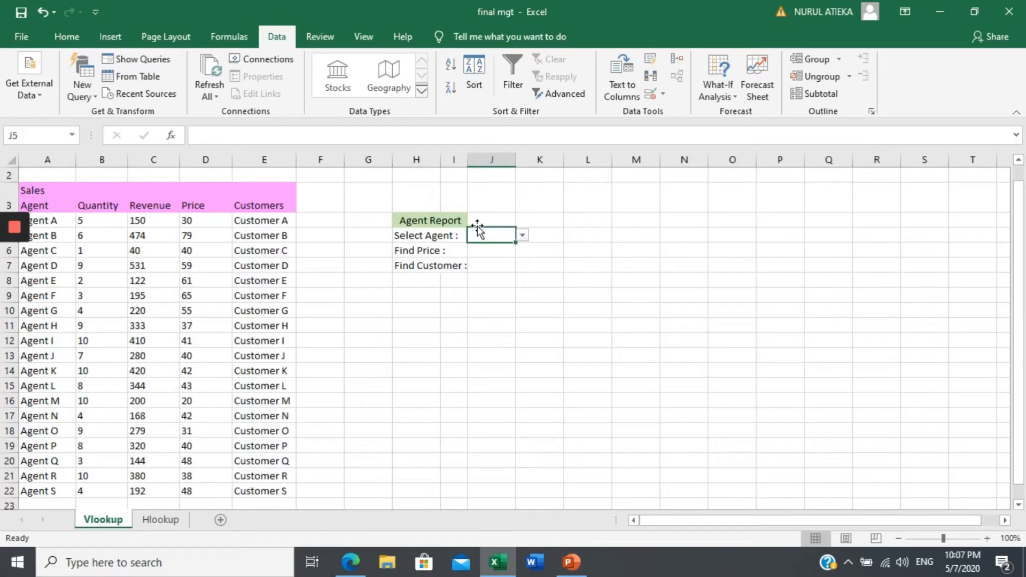
left_click(522, 236)
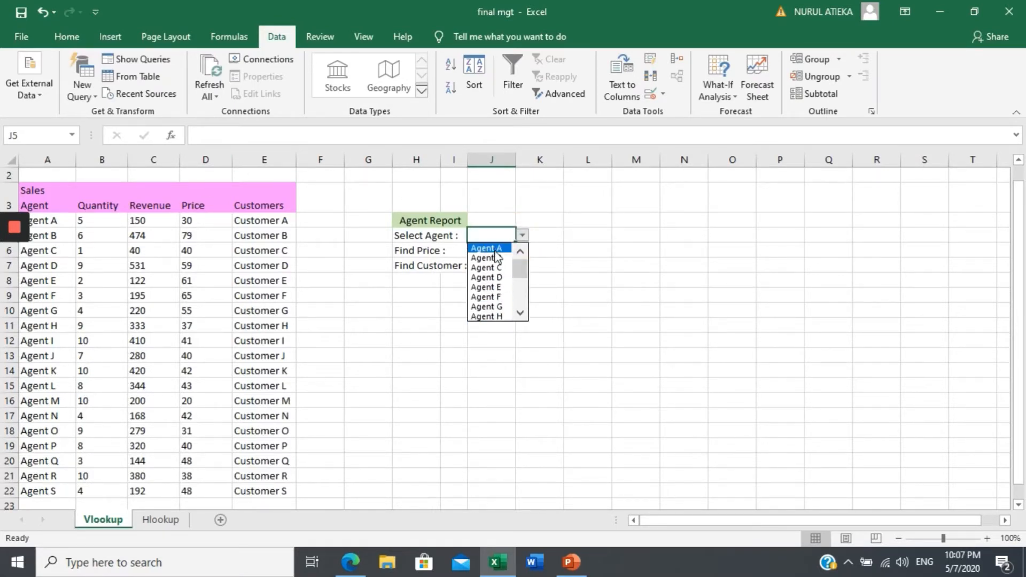
left_click(497, 279)
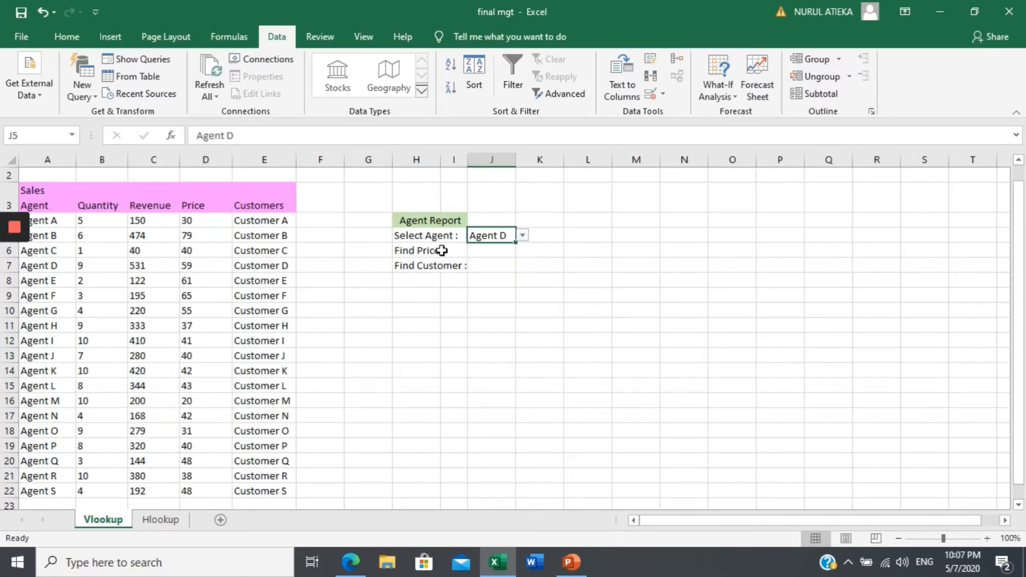
Start a VLOOKUP formula in the Find Price cell J6 using the selected agent in J5 as the lookup value.
left_click(479, 254)
double_click(482, 254)
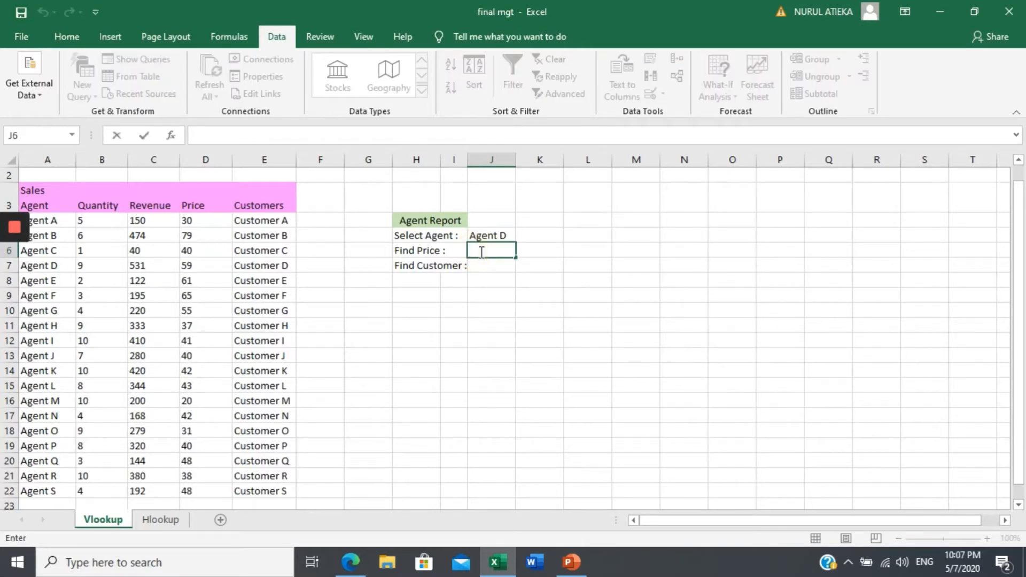
type("=vl")
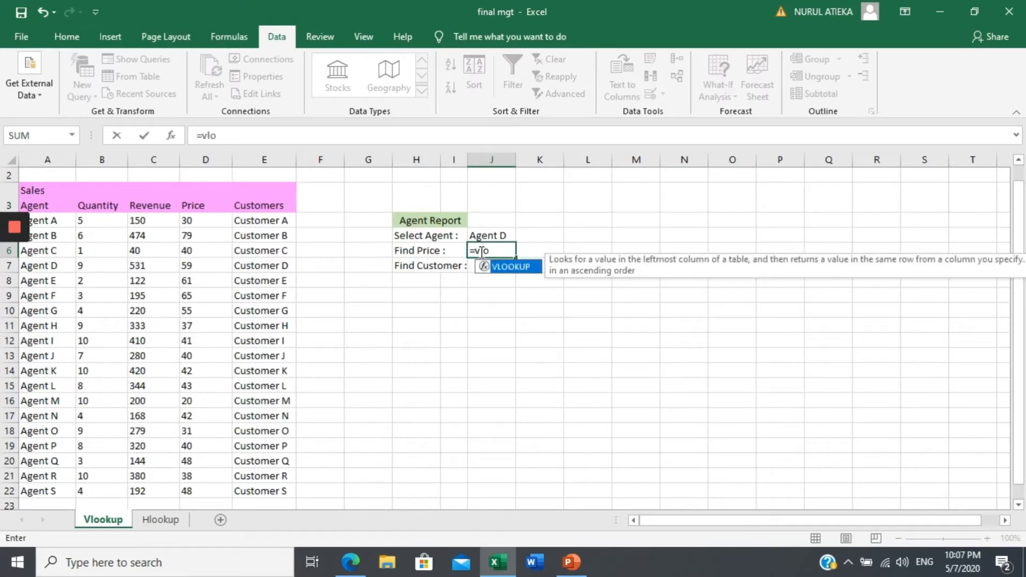
type("o")
double_click(521, 267)
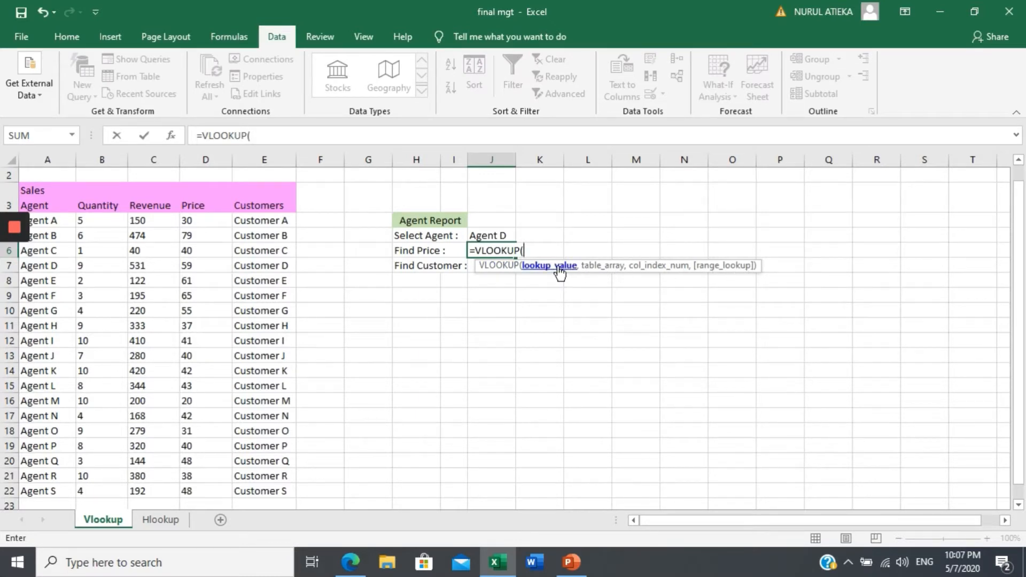
left_click(495, 236)
type(",")
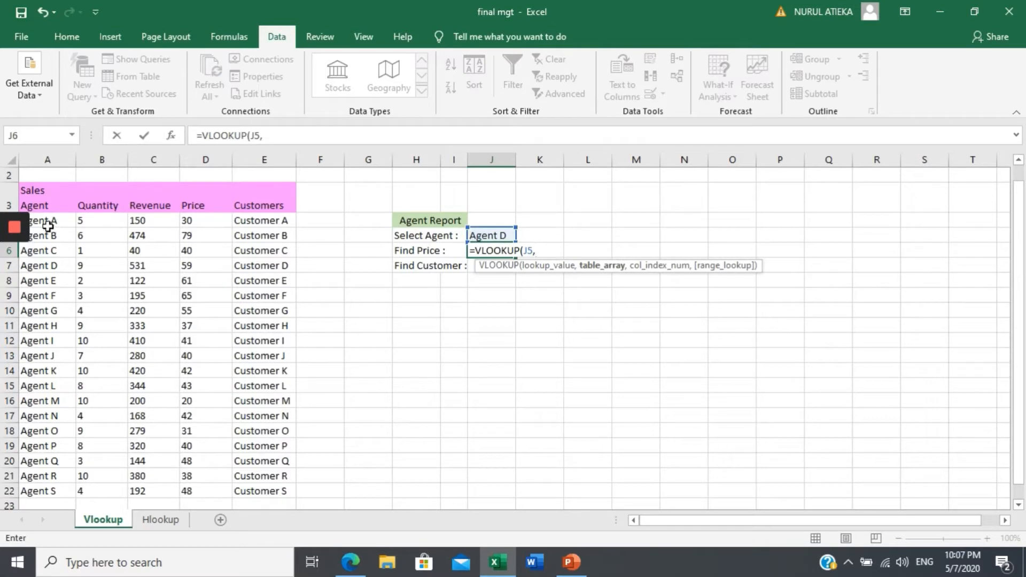
Complete the Find Price VLOOKUP with table array A4:E22, column index 4 and FALSE for an exact match.
left_click_drag(44, 222, 254, 219)
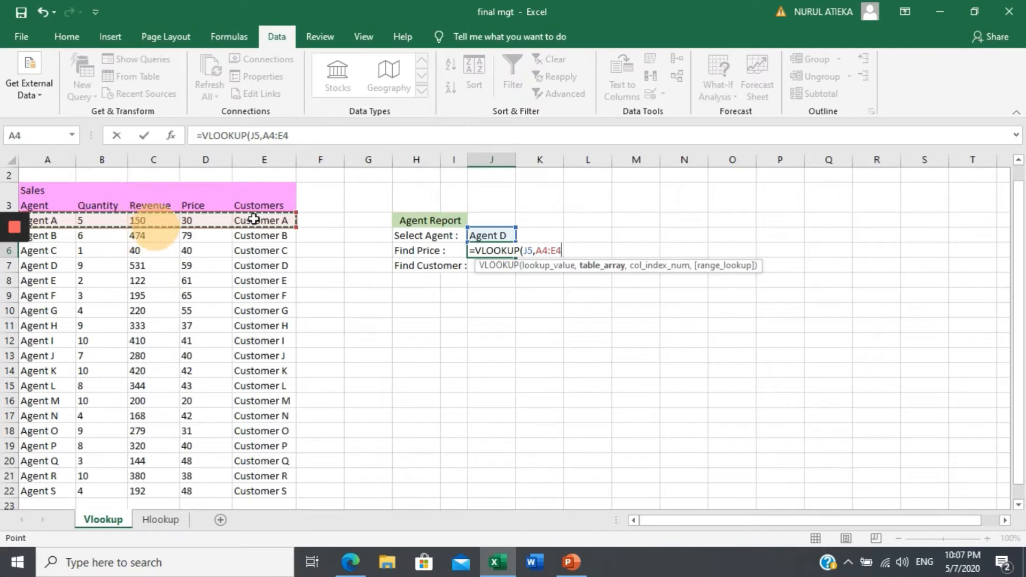
key("ctrl+shift+Down")
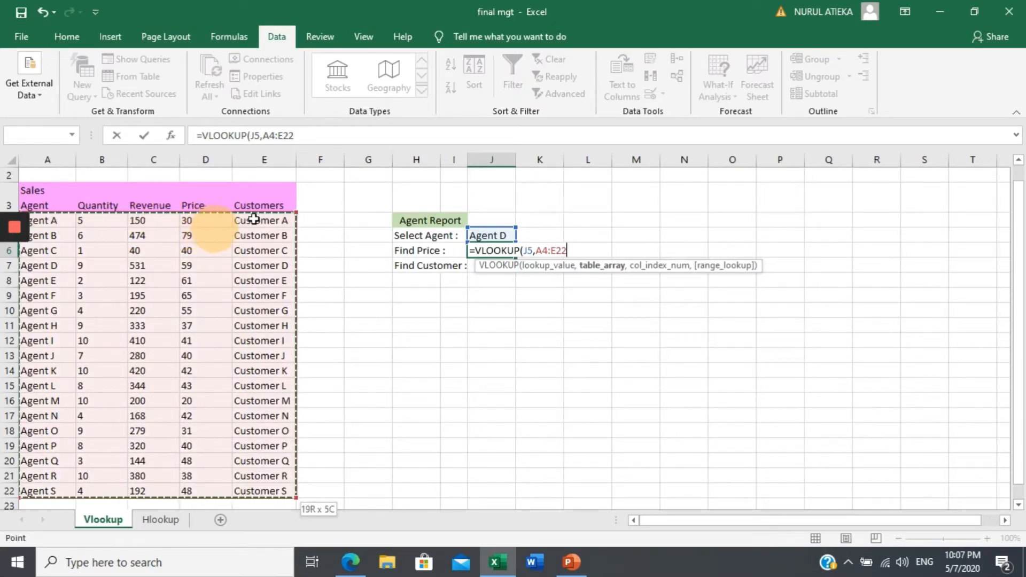
type(",")
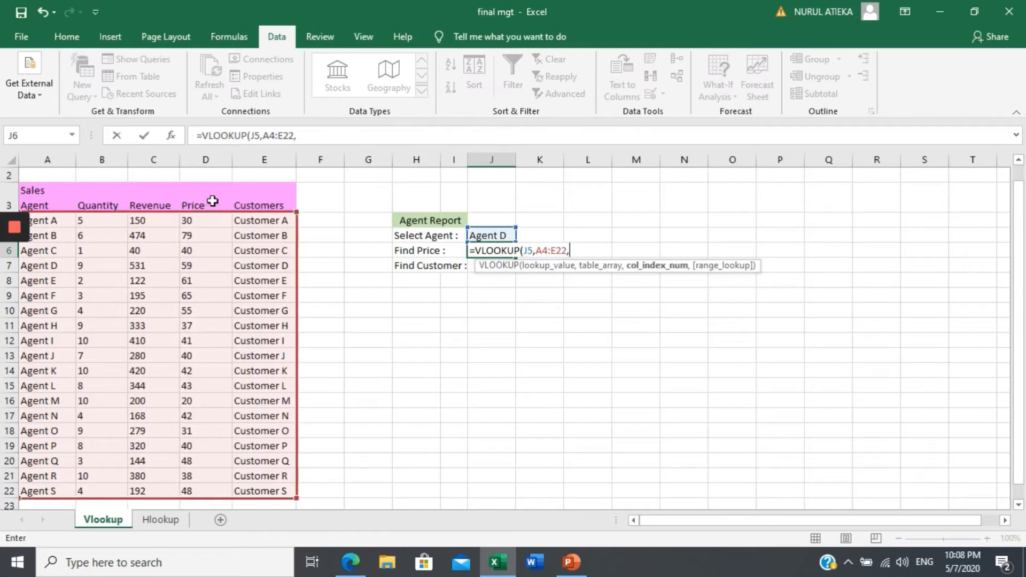
type("4,")
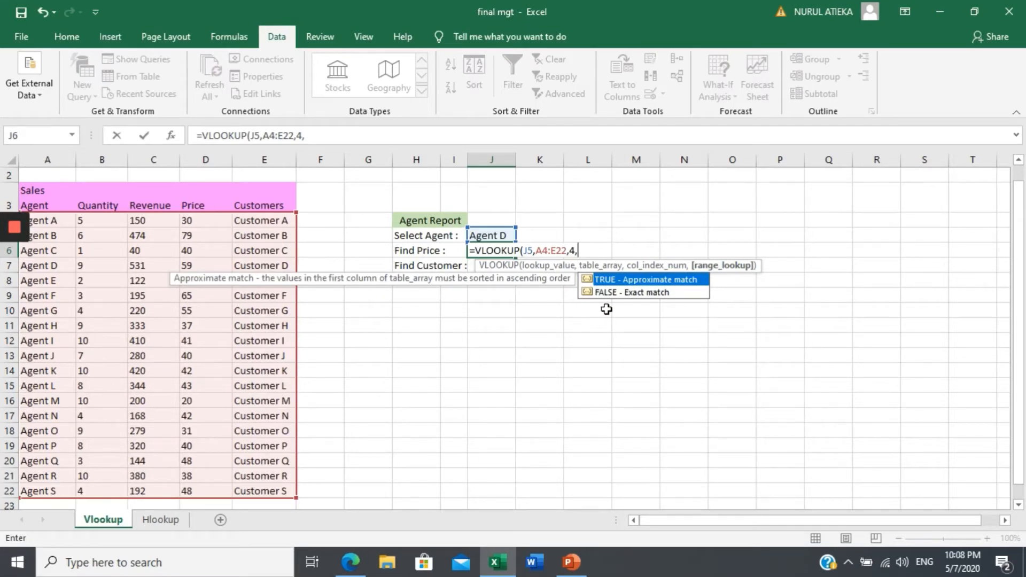
double_click(631, 293)
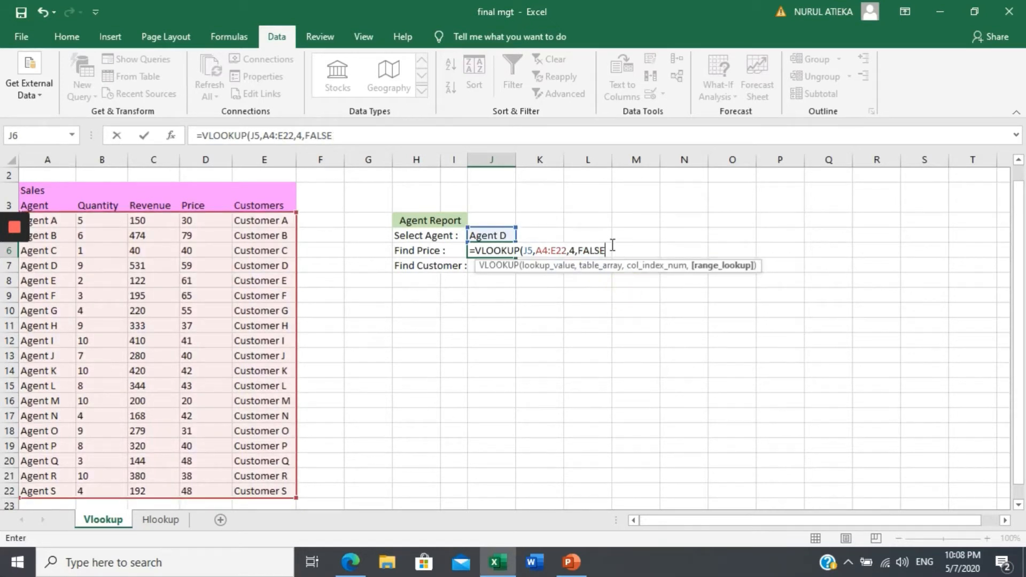
type(")")
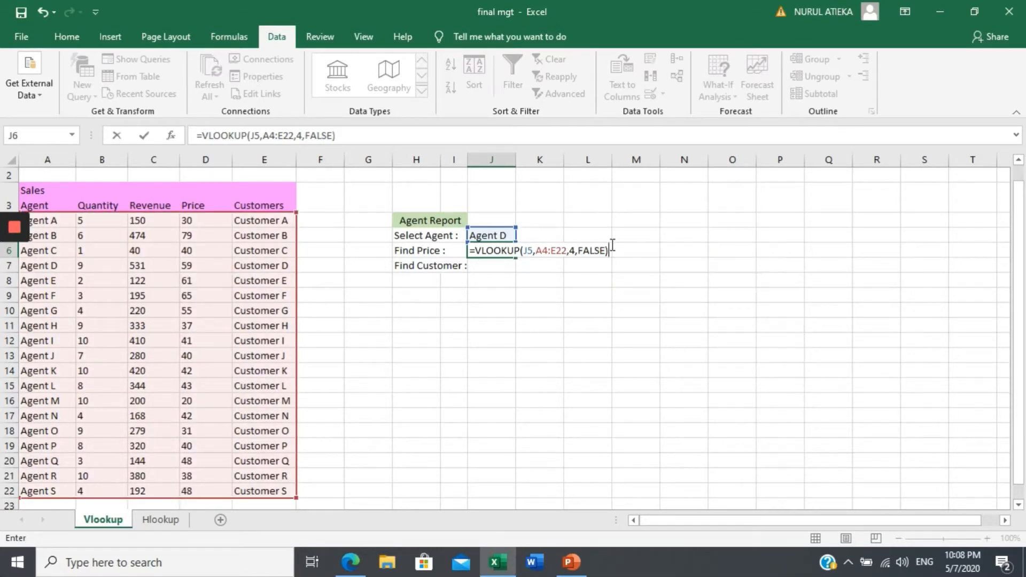
key("Return")
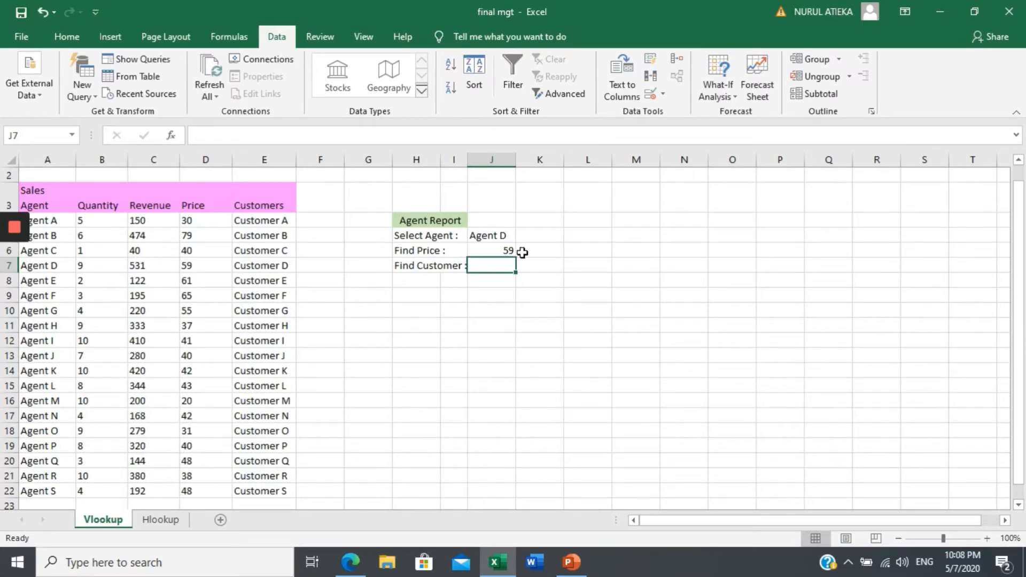
left_click(506, 249)
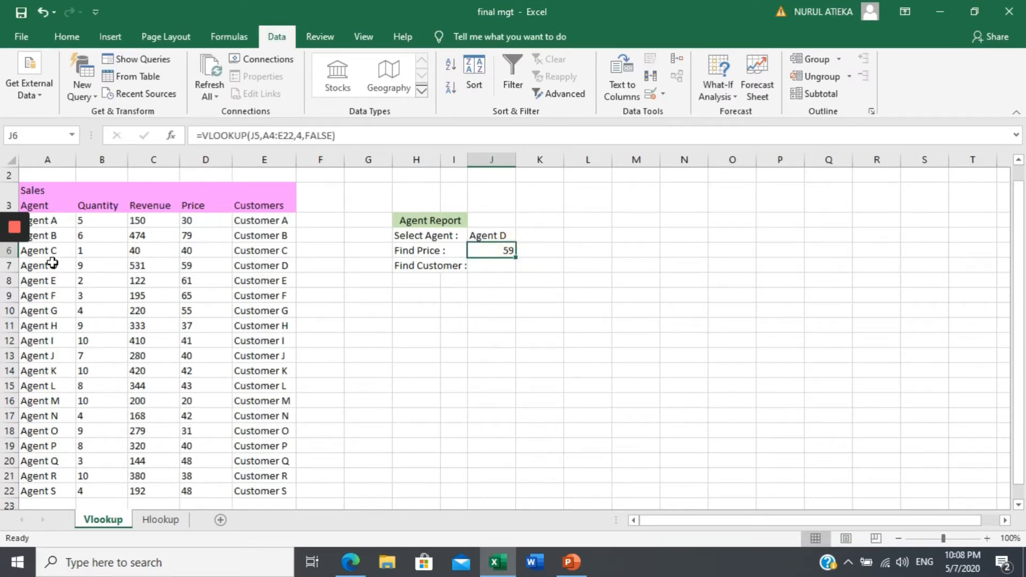
left_click_drag(49, 268, 49, 281)
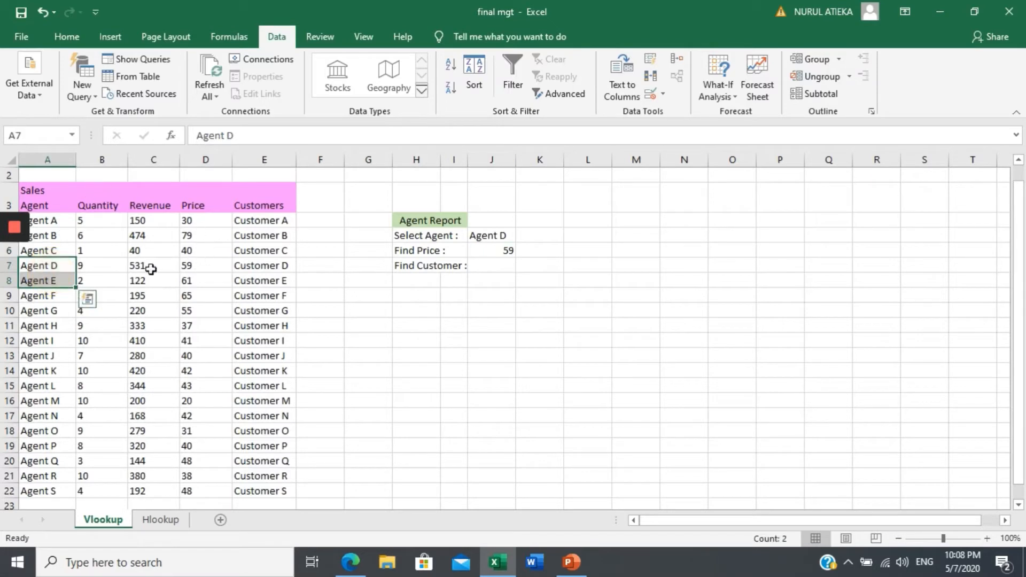
left_click(192, 265)
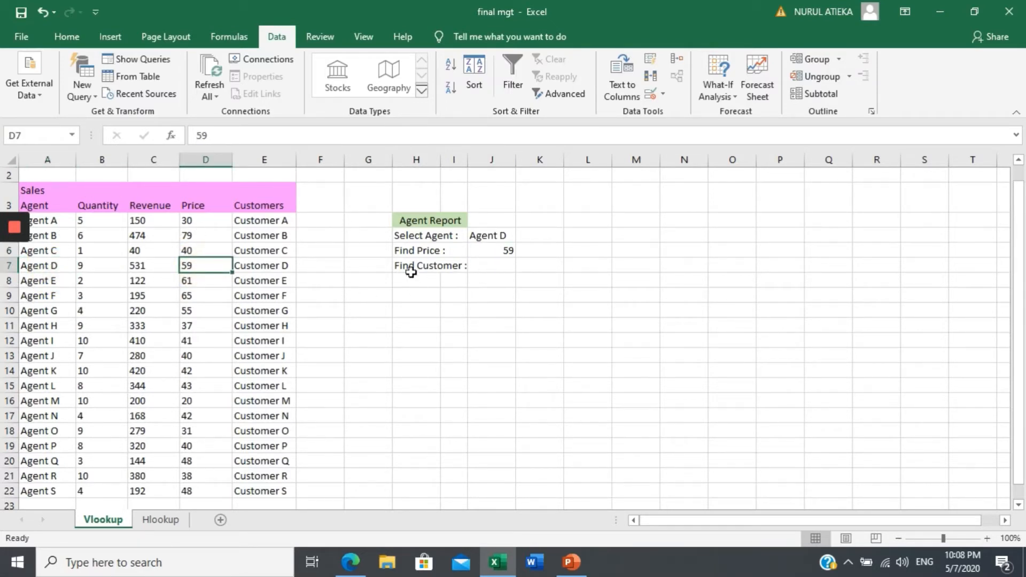
Start a VLOOKUP formula in the Find Customer cell J7 with J5 as the lookup value.
double_click(491, 265)
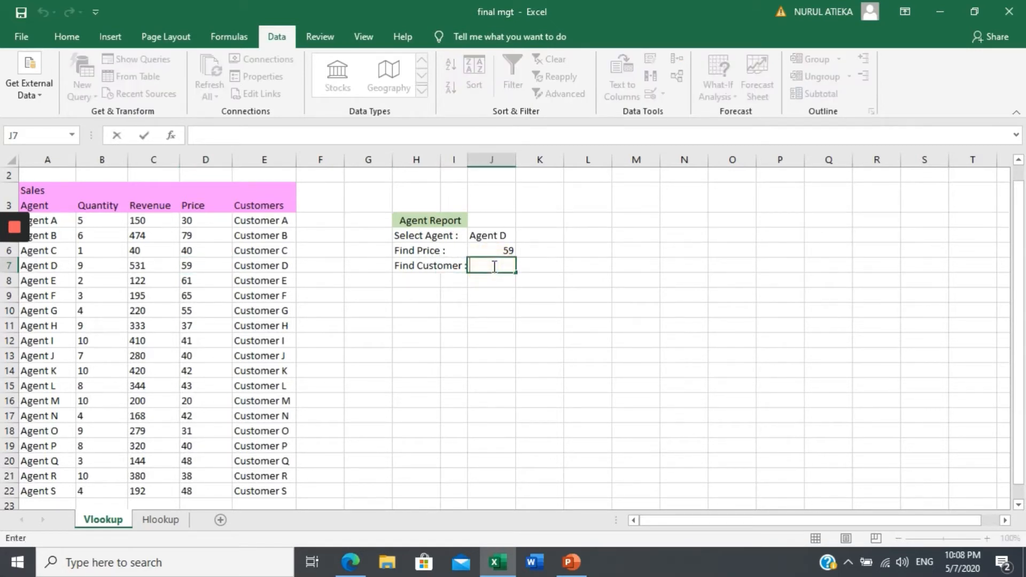
type("=v")
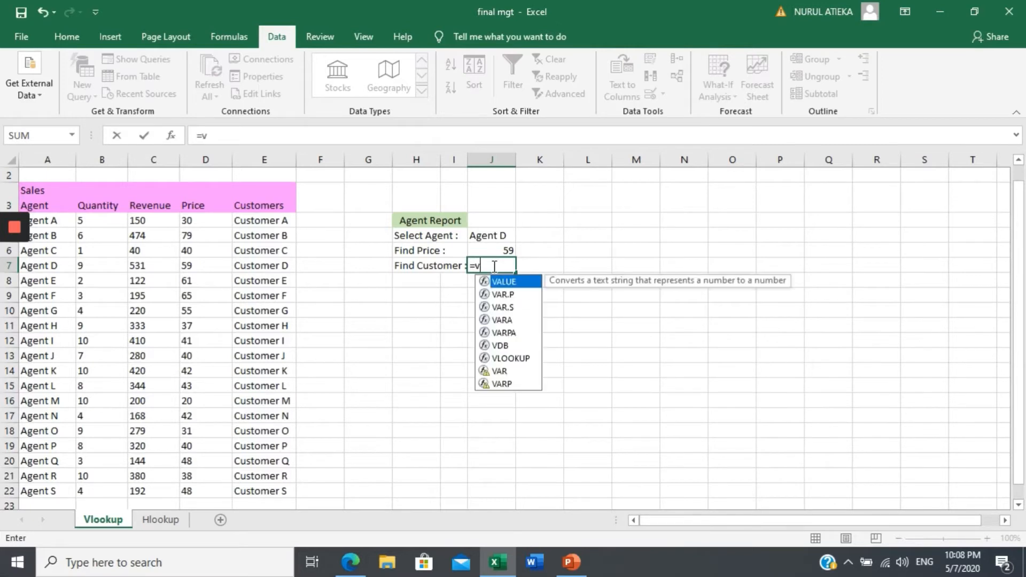
type("loo")
double_click(521, 283)
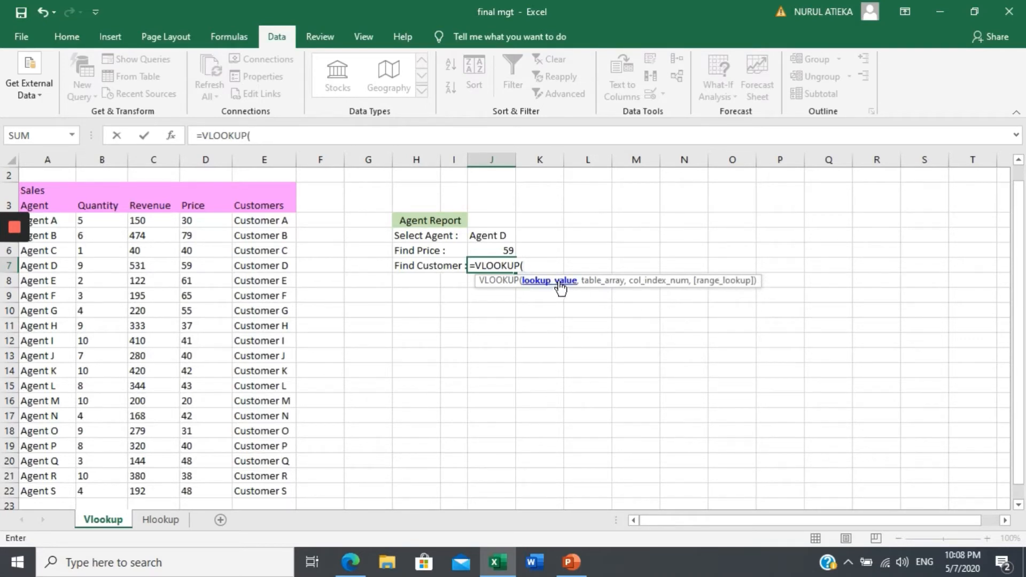
left_click(503, 238)
type(",")
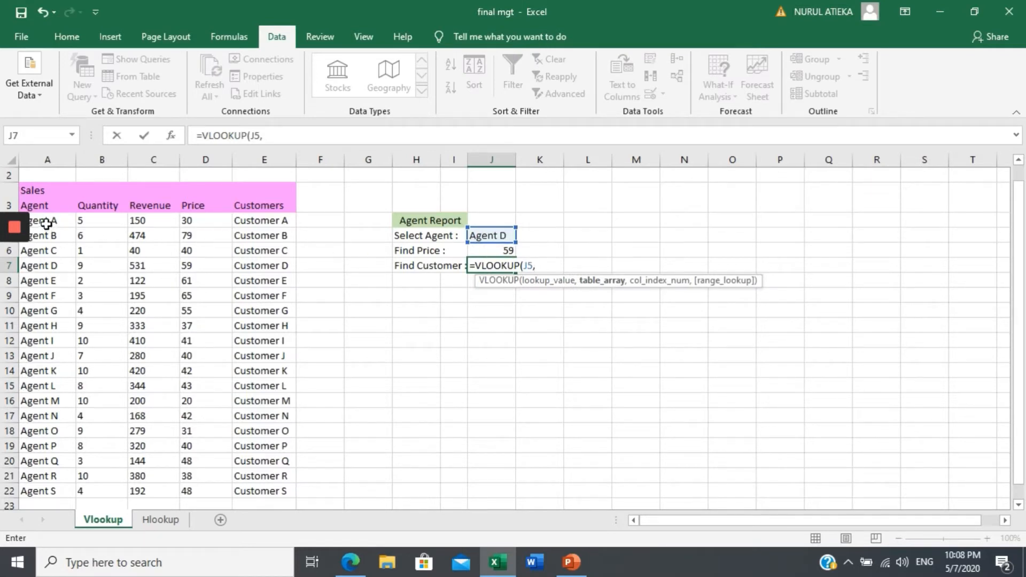
Complete the Find Customer VLOOKUP with table array A4:E22, column index 5 and FALSE for an exact match.
left_click_drag(46, 223, 257, 219)
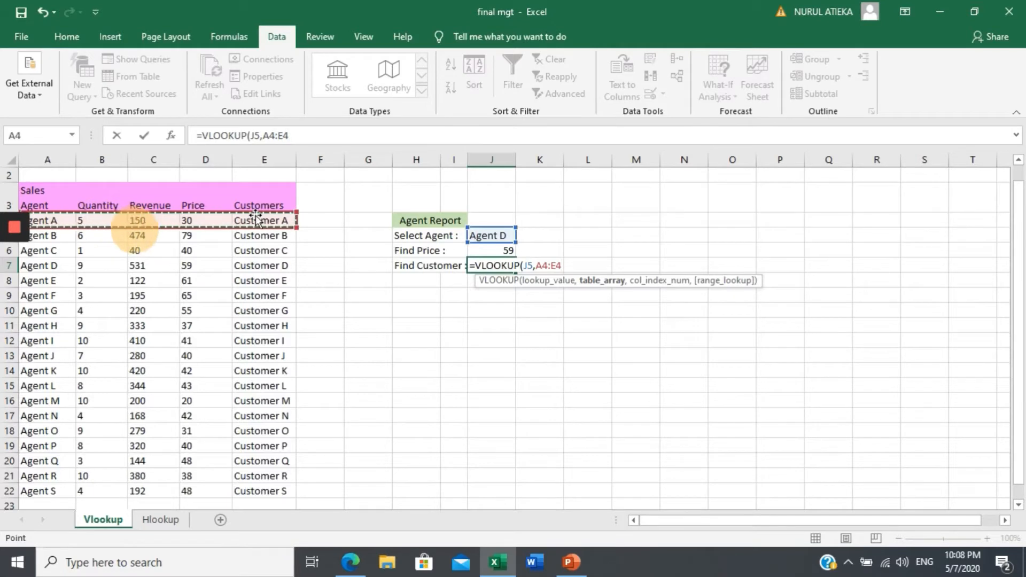
key("ctrl+shift+Down")
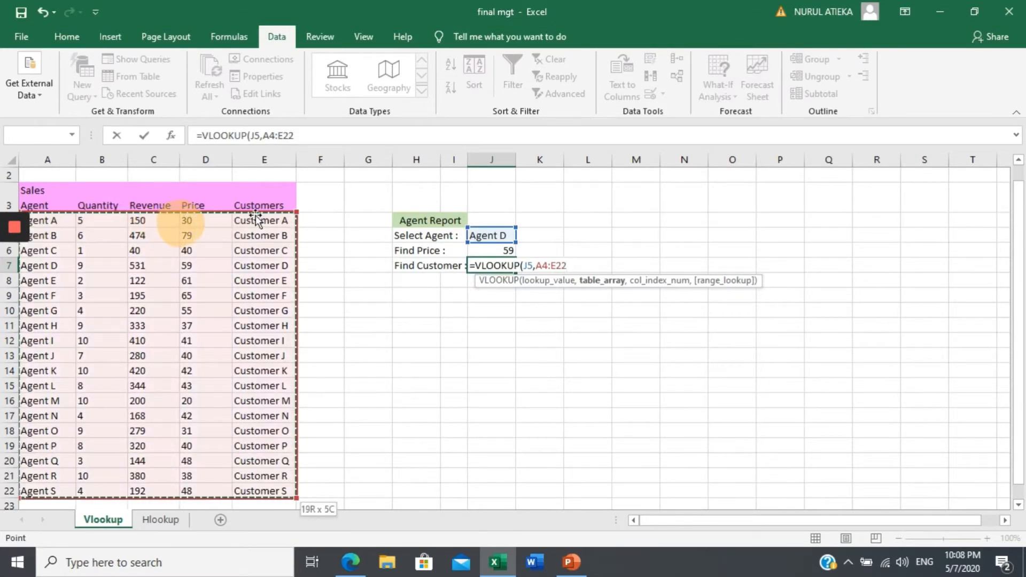
type(",")
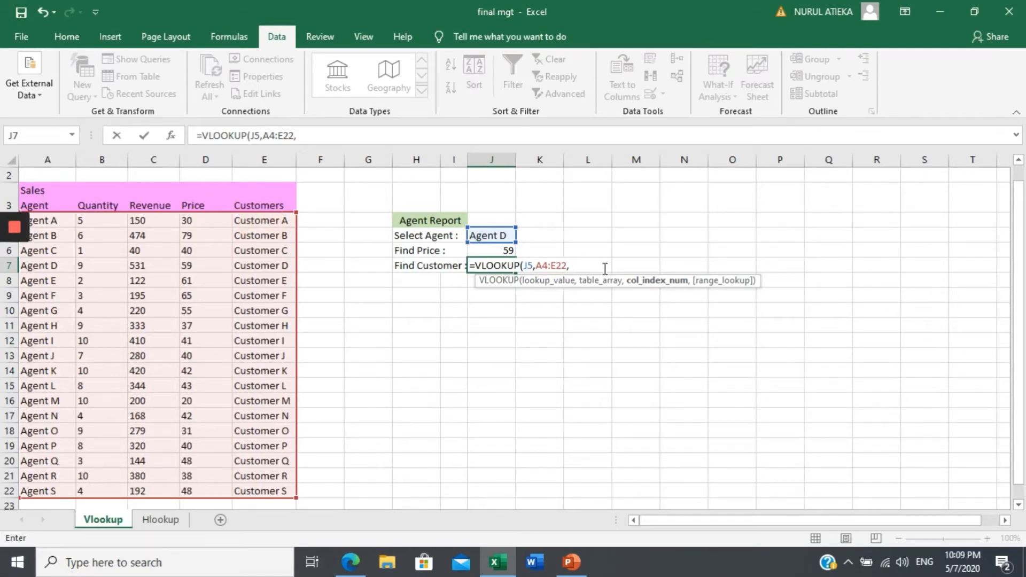
type("5,")
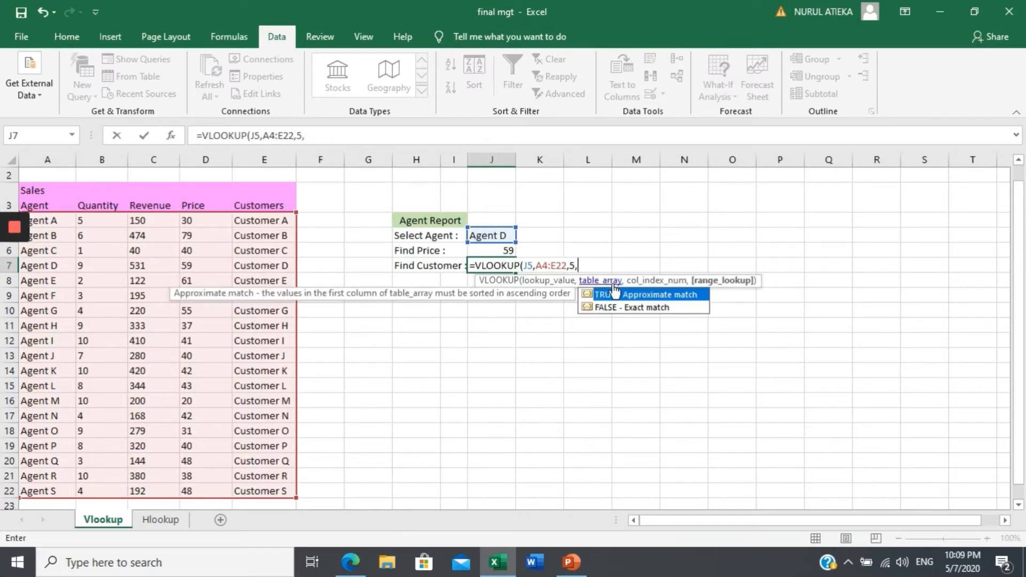
double_click(629, 309)
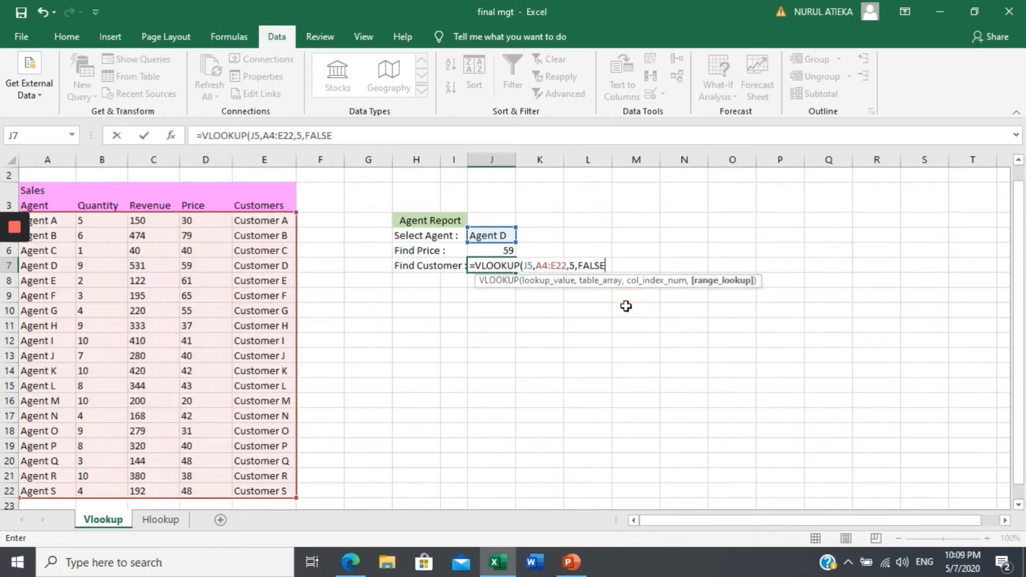
type(")")
key("Return")
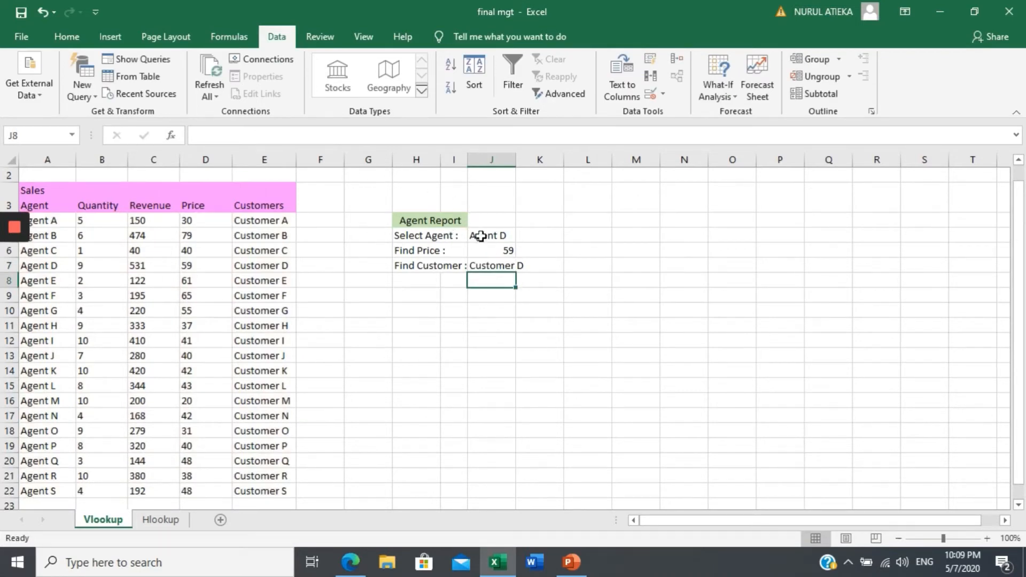
Check the report's price and customer results against Agent D's row in the sales table.
left_click(53, 267)
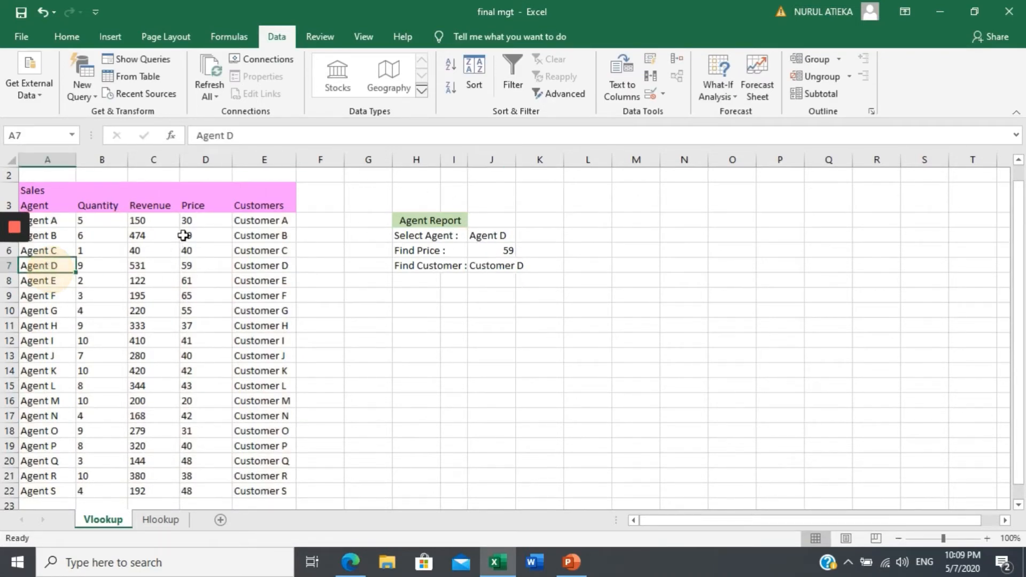
left_click(193, 266)
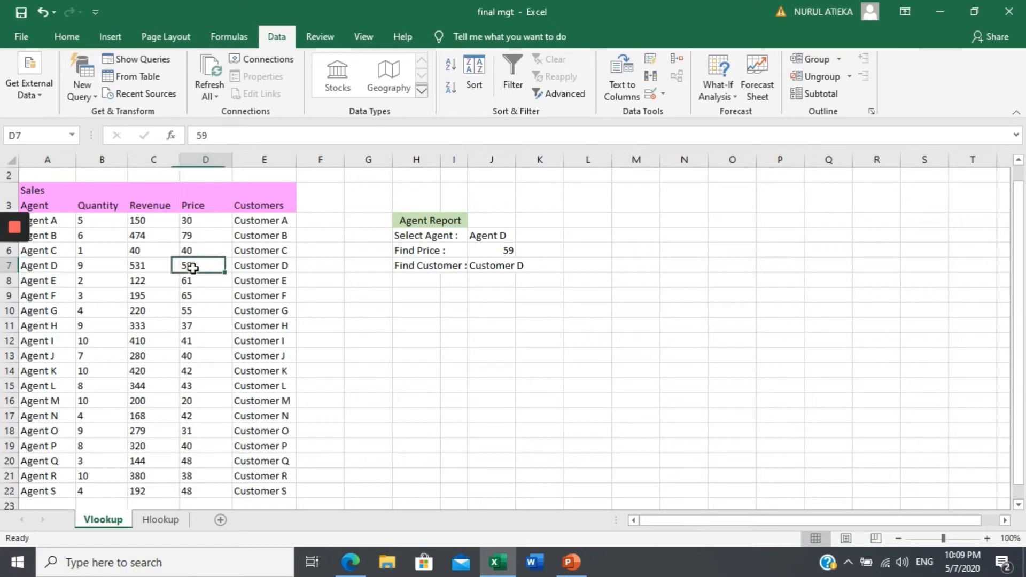
left_click(273, 268)
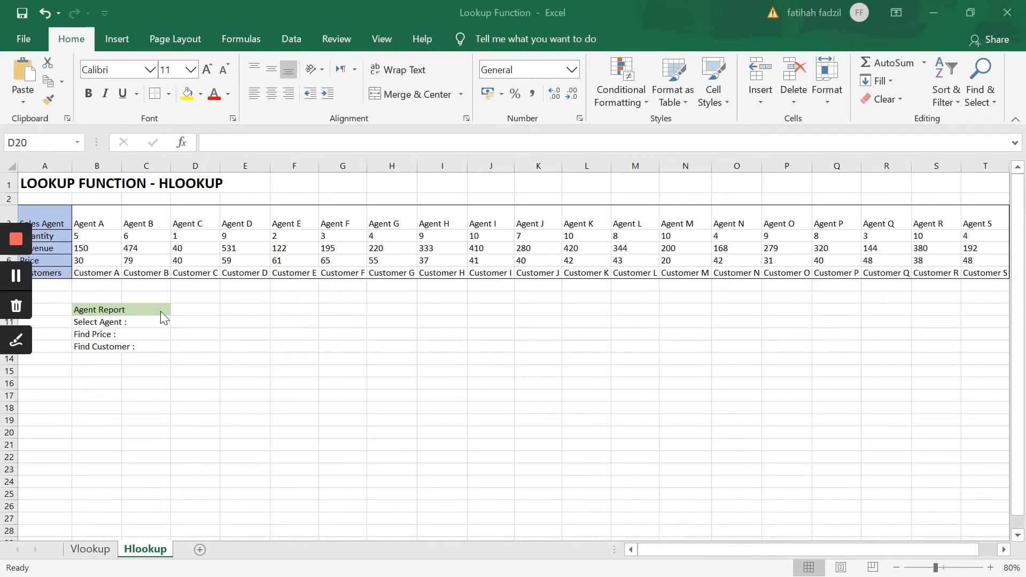
Enter Agent E in the Select Agent cell D11 of the Hlookup sheet's agent report.
left_click(165, 335)
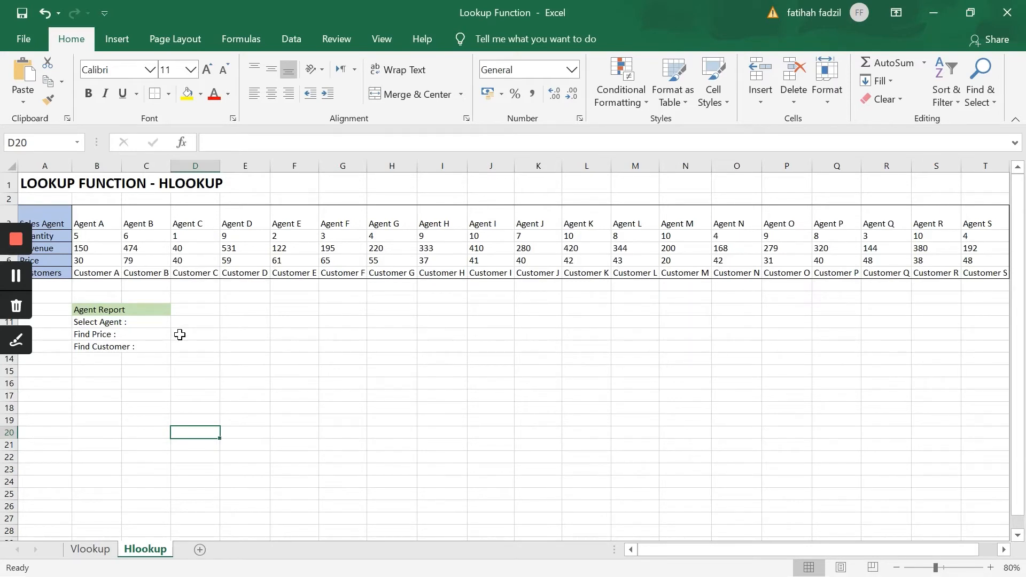
left_click(180, 335)
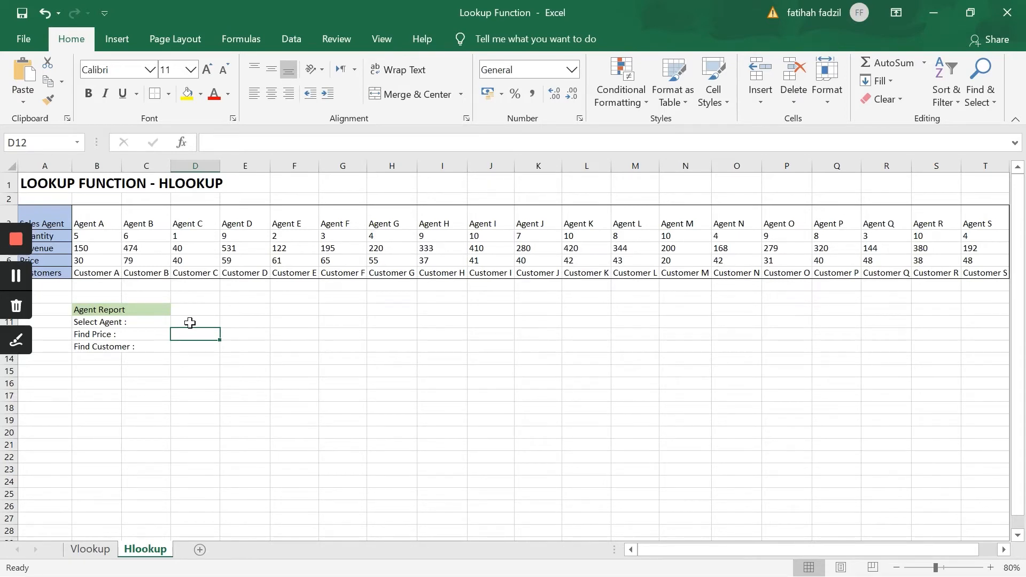
left_click(190, 321)
type("Agent")
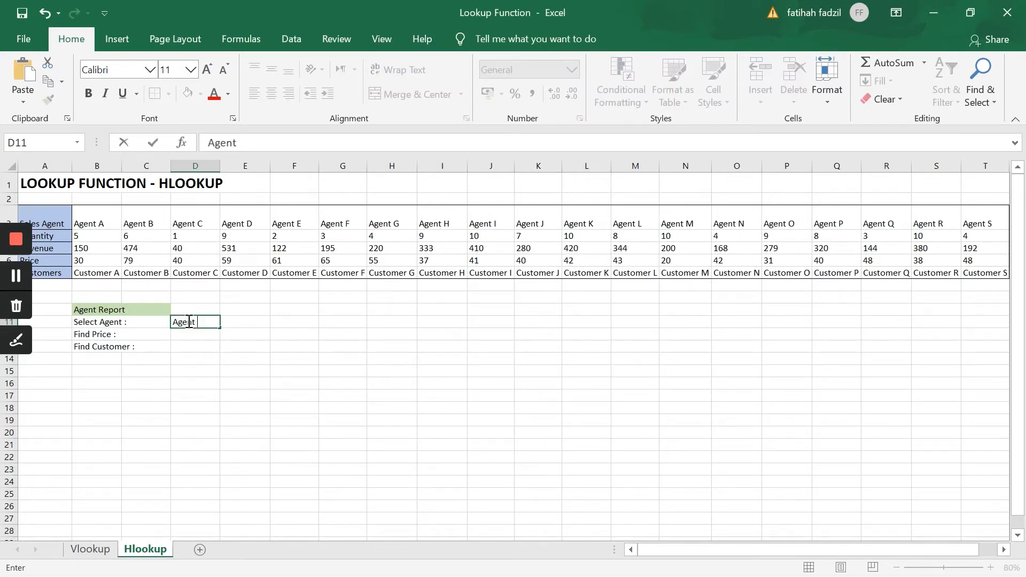
type(" E")
key("Return")
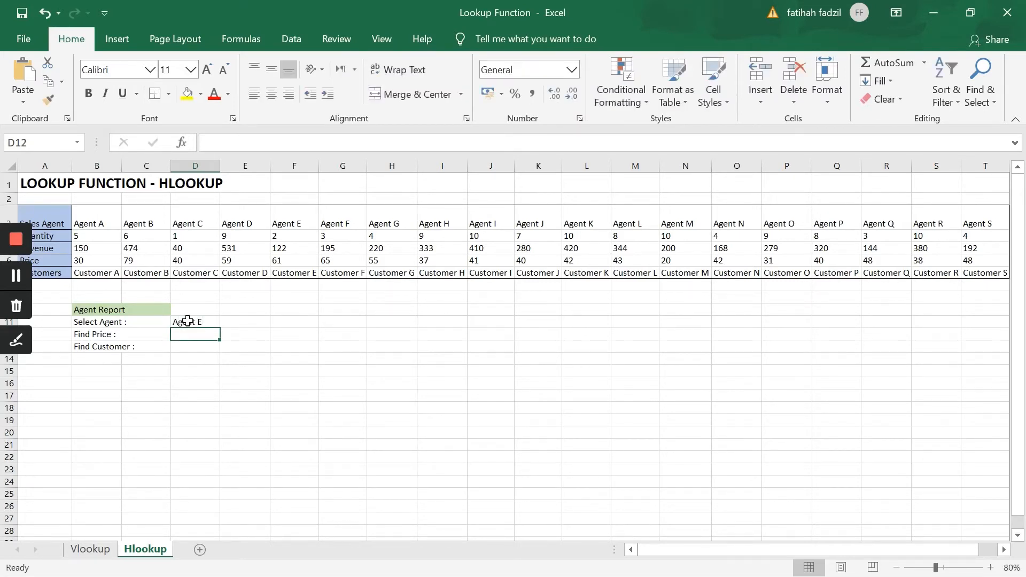
Enter an HLOOKUP formula in the Find Price cell D12 with lookup value D11, table array B3:T7, row index 4 and an empty range_lookup argument.
type("=Hloo")
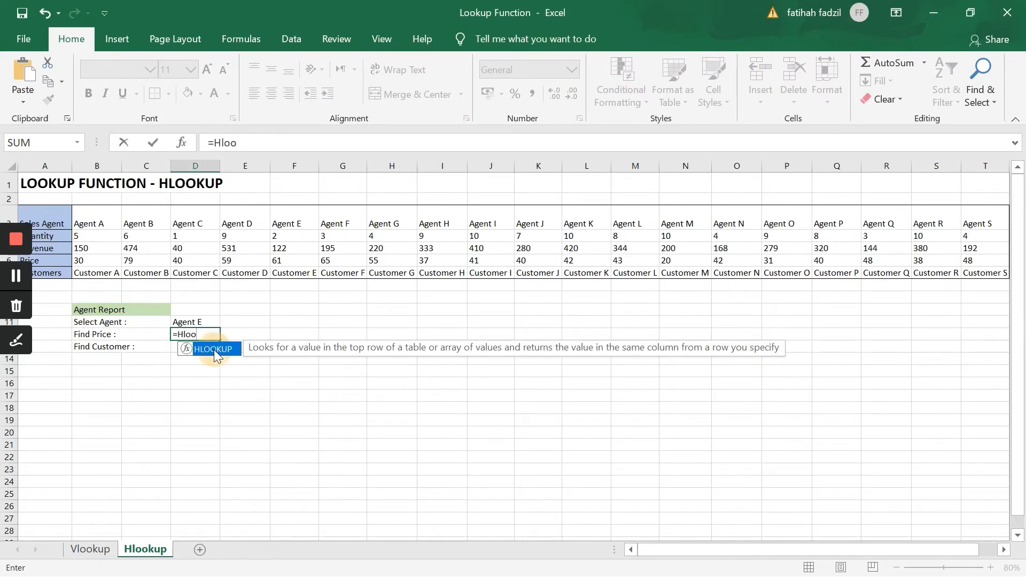
double_click(214, 348)
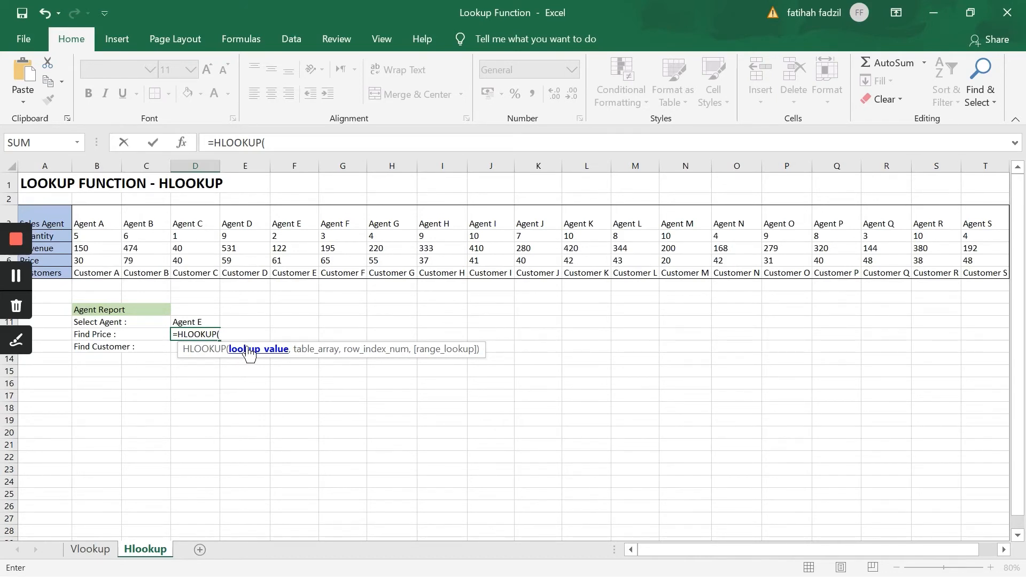
left_click(206, 323)
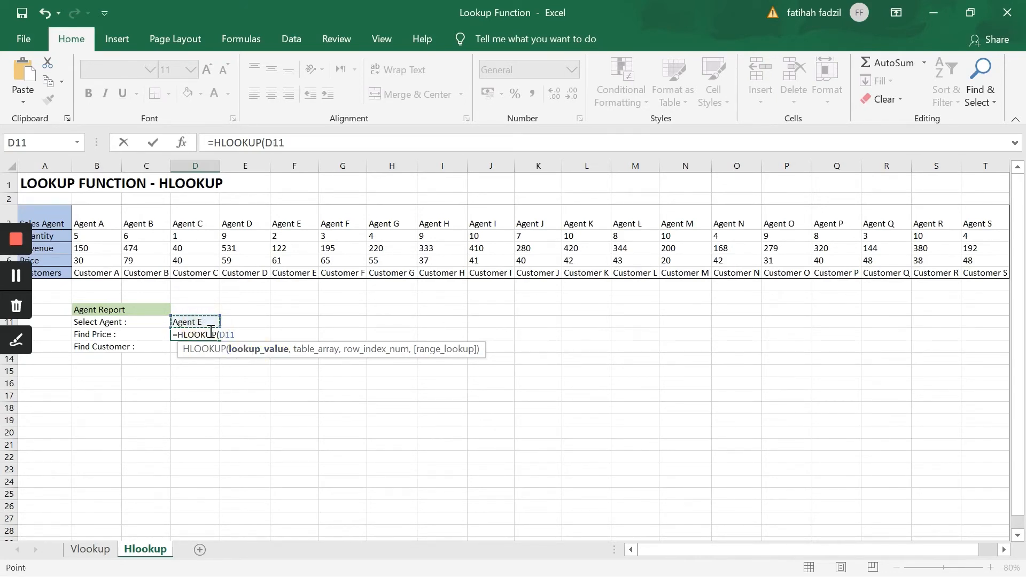
type(",")
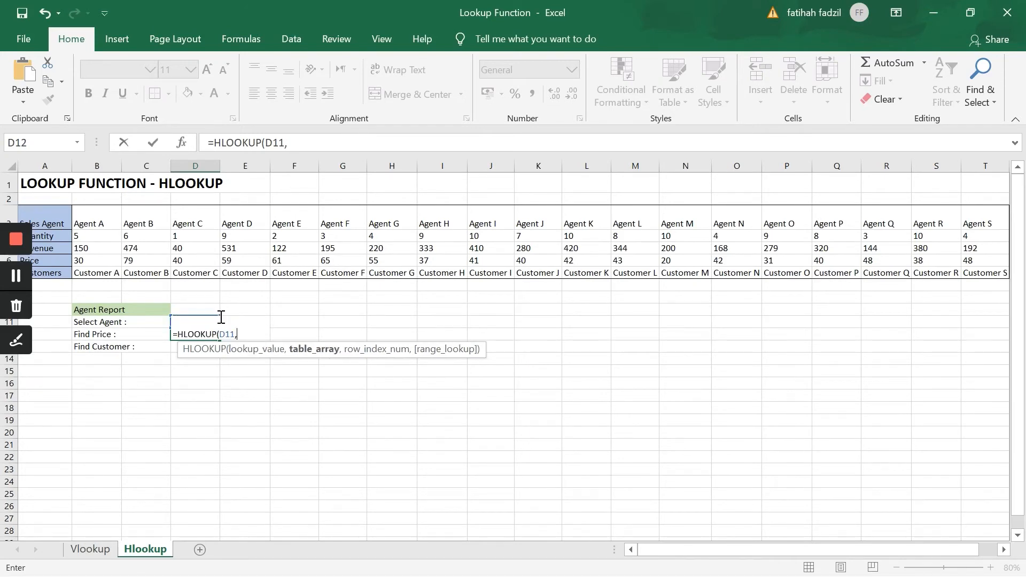
left_click_drag(104, 219, 975, 274)
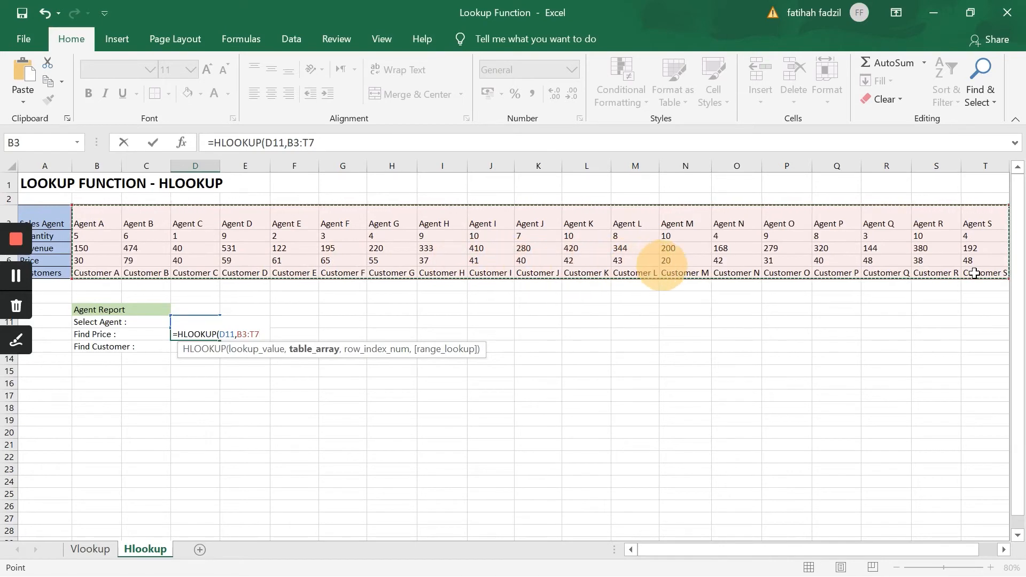
type(",")
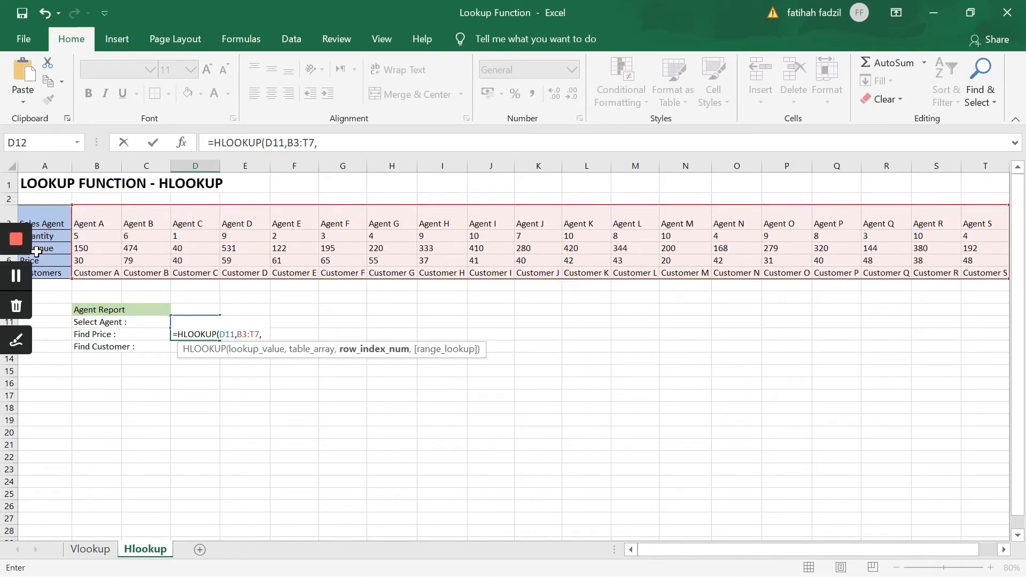
type("4")
type(",")
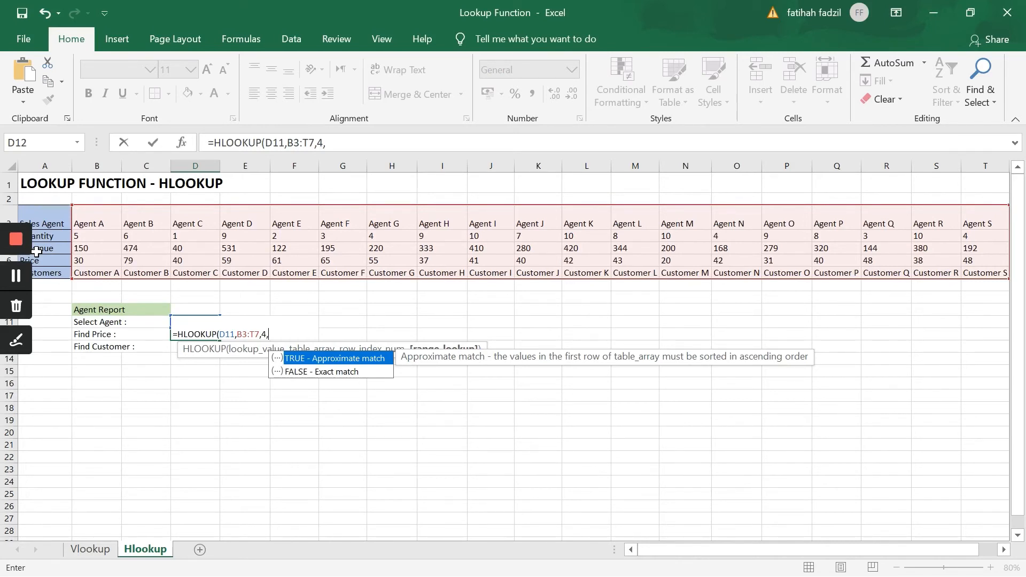
key("Down")
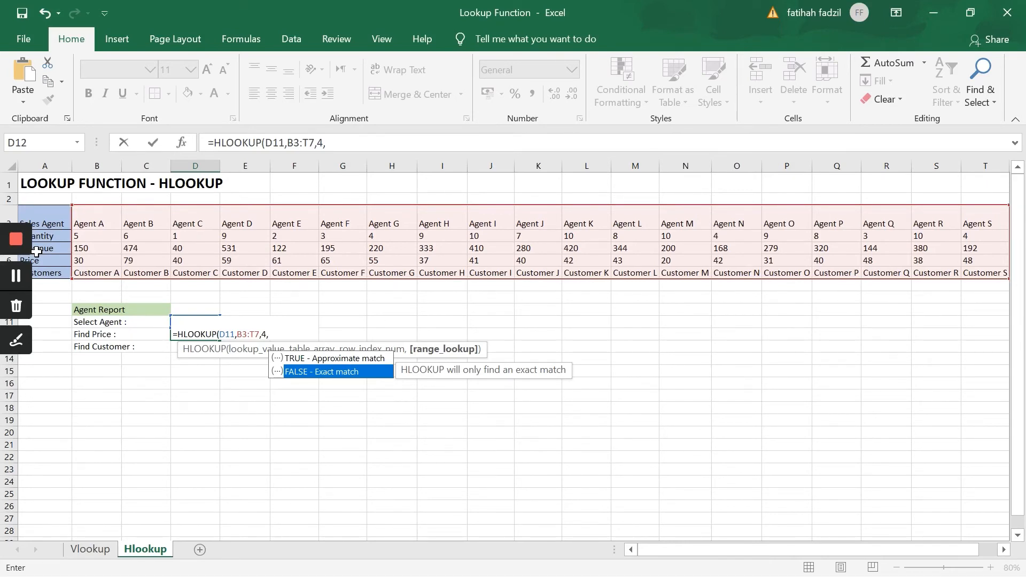
key("Return")
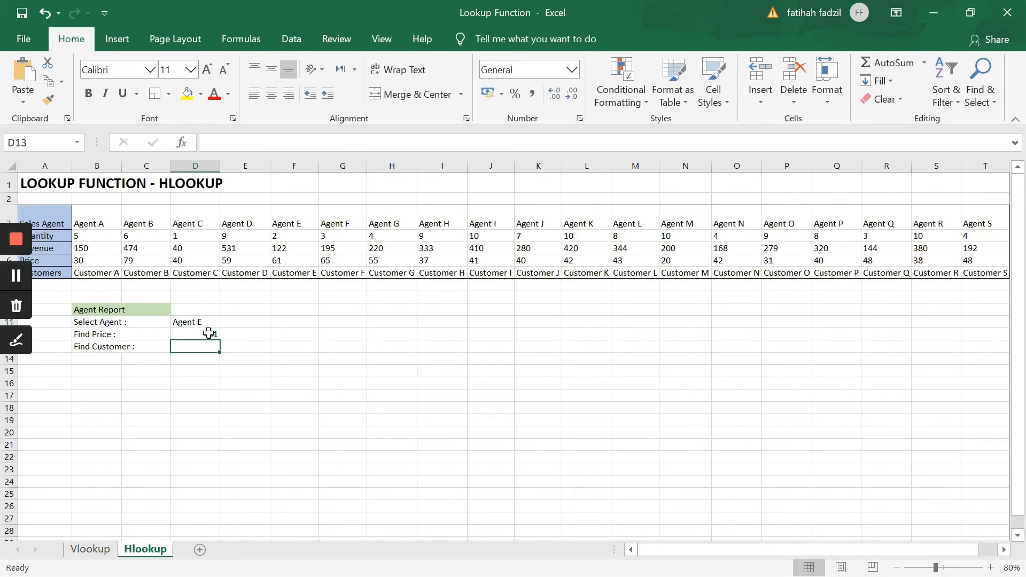
Compare the Find Price result in D12 with Agent E's price in the table and review the report cells.
left_click(292, 220)
left_click(209, 336)
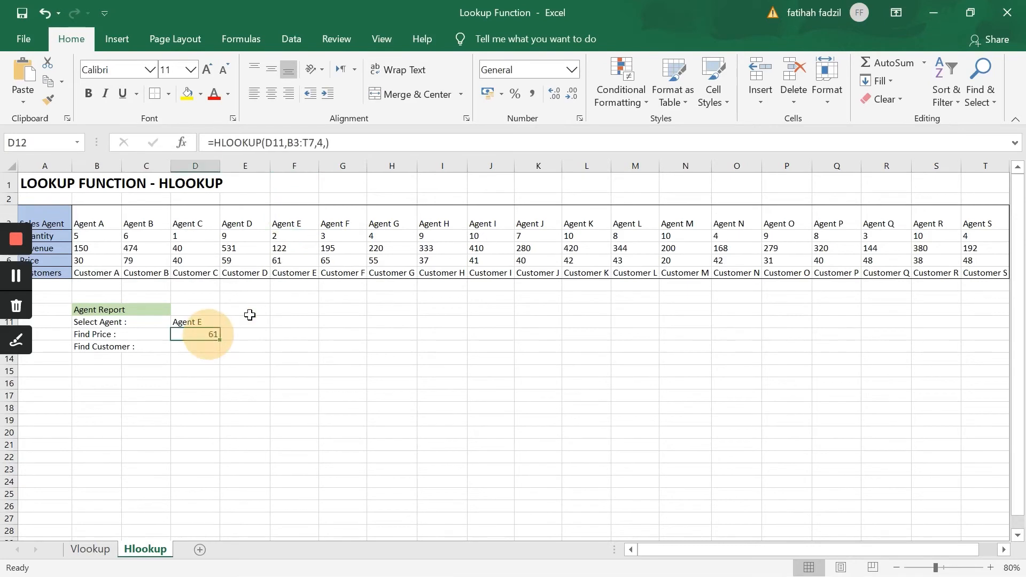
left_click(279, 261)
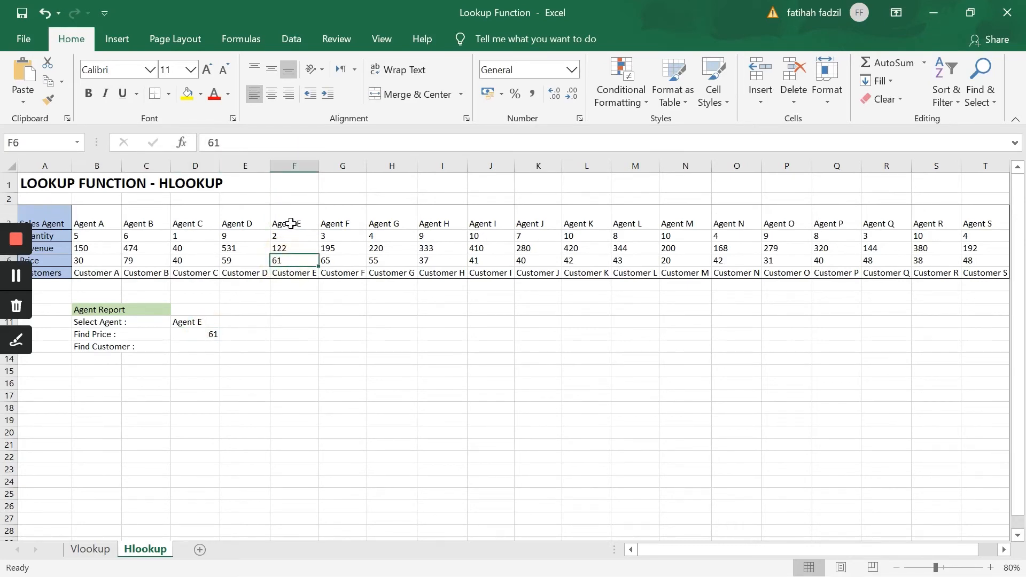
left_click(193, 348)
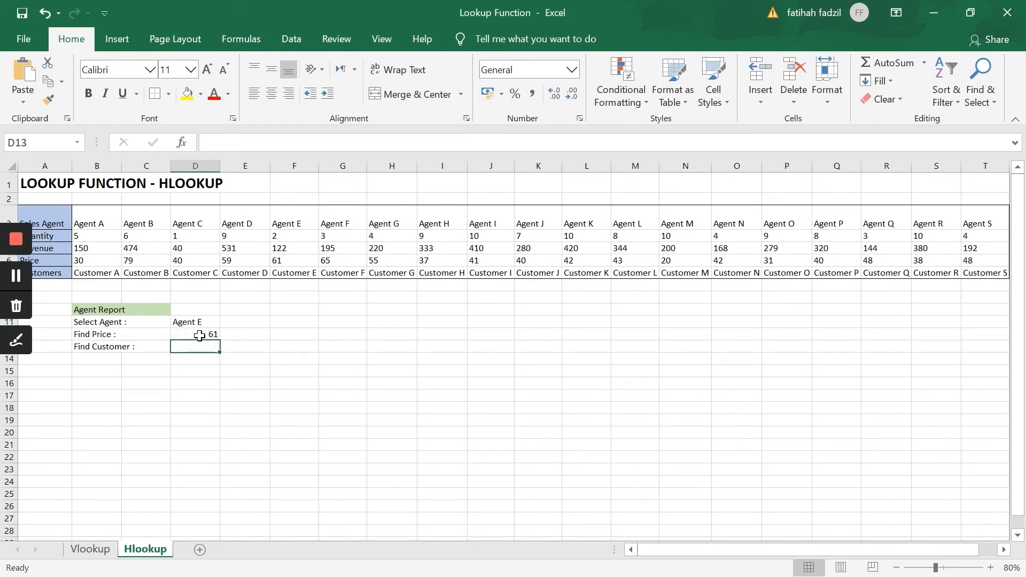
left_click(199, 335)
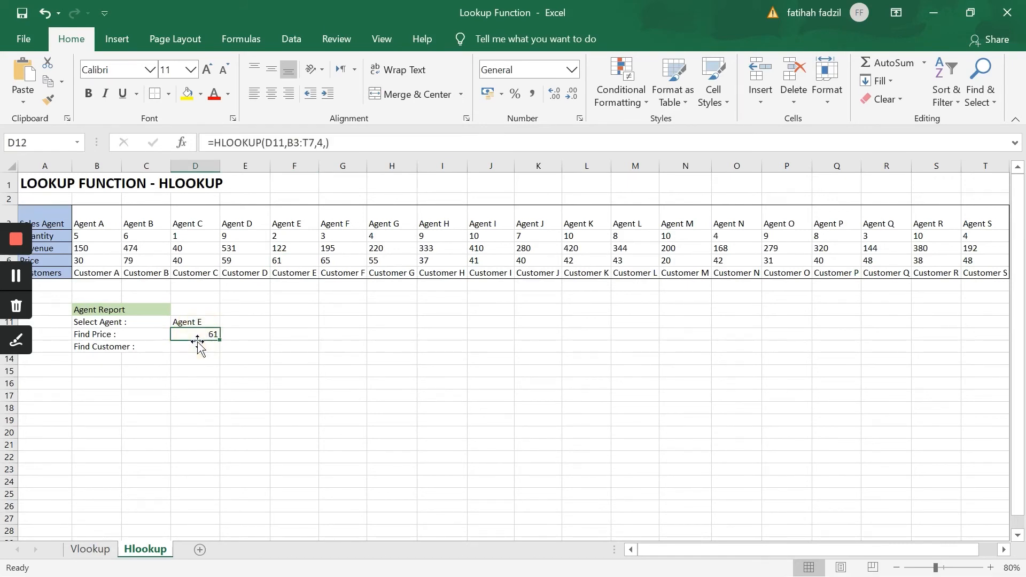
left_click(137, 348)
left_click(186, 324)
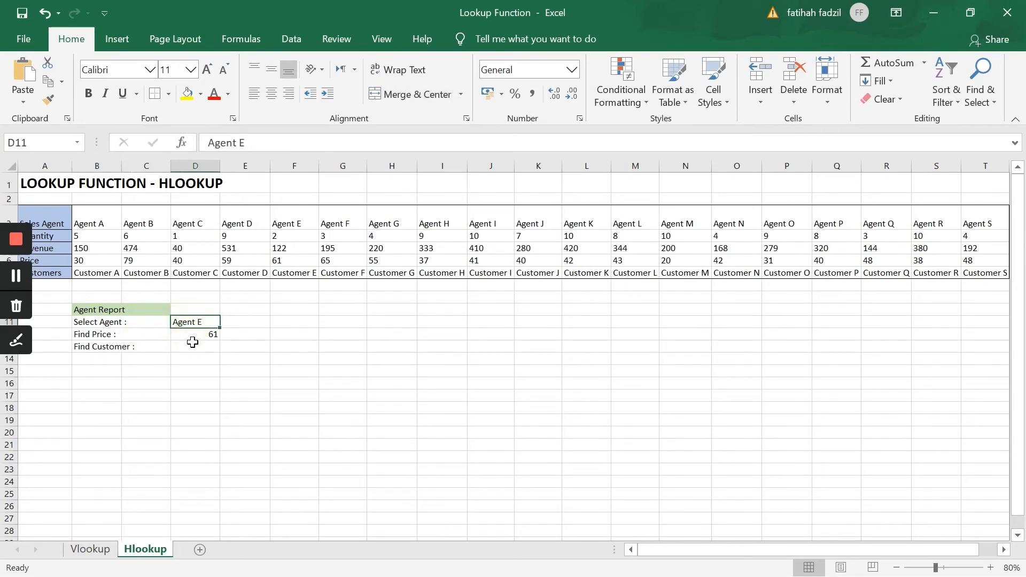
left_click(190, 335)
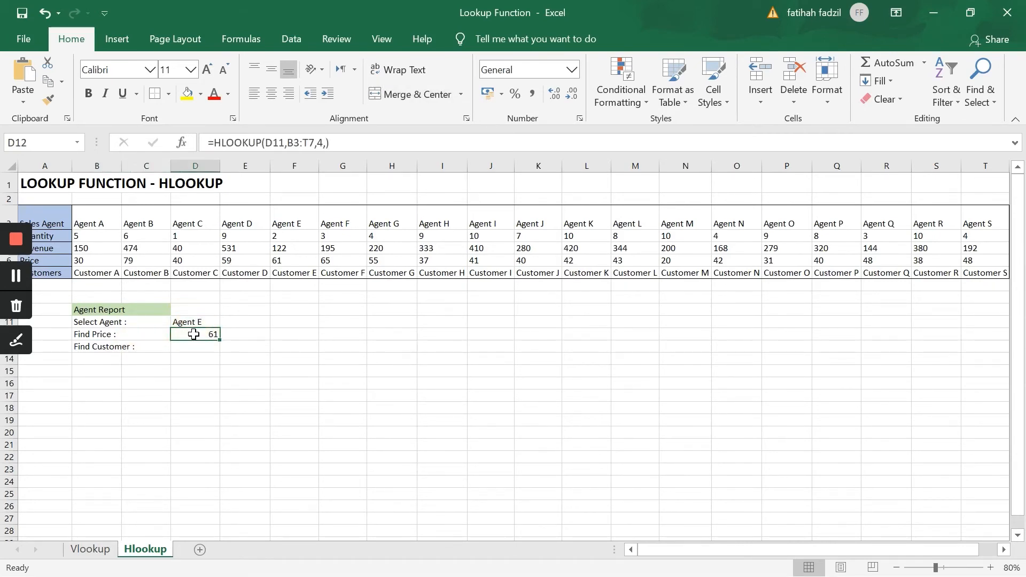
Enter an HLOOKUP formula in the Find Customer cell D13 with lookup value D11, table array B3:T7, row index 5 and exact match (FALSE).
left_click(202, 348)
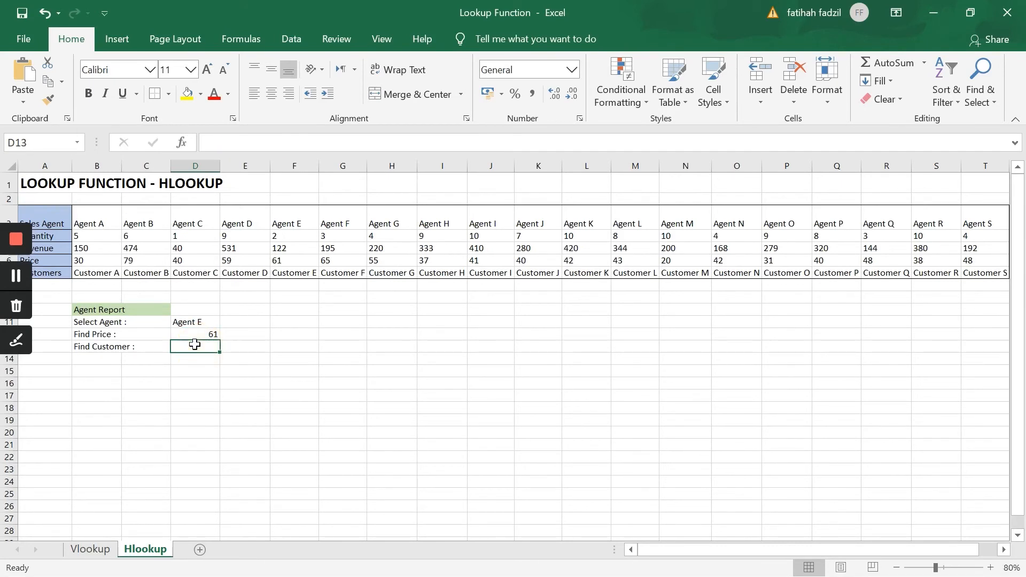
type("=hloo")
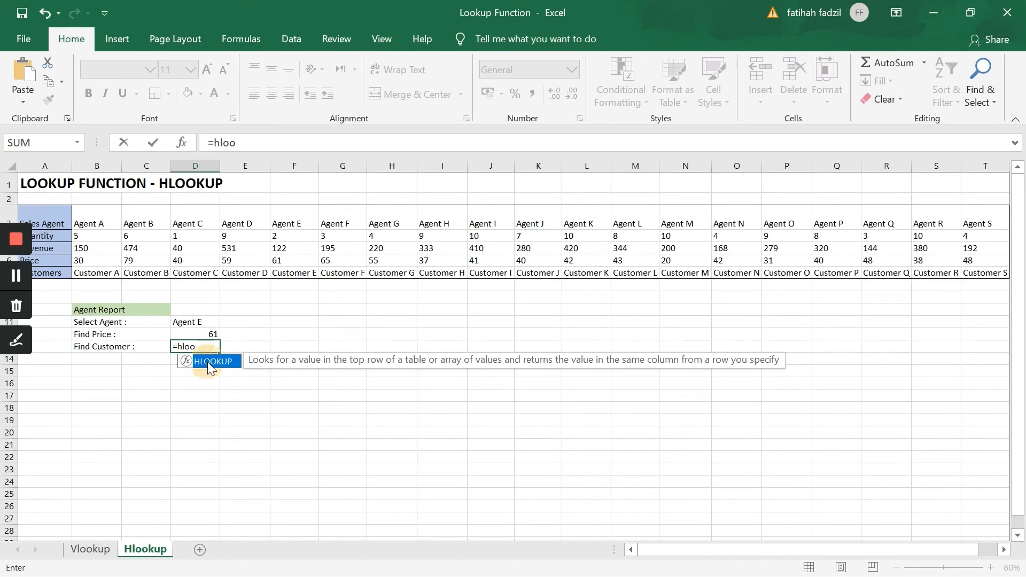
double_click(209, 361)
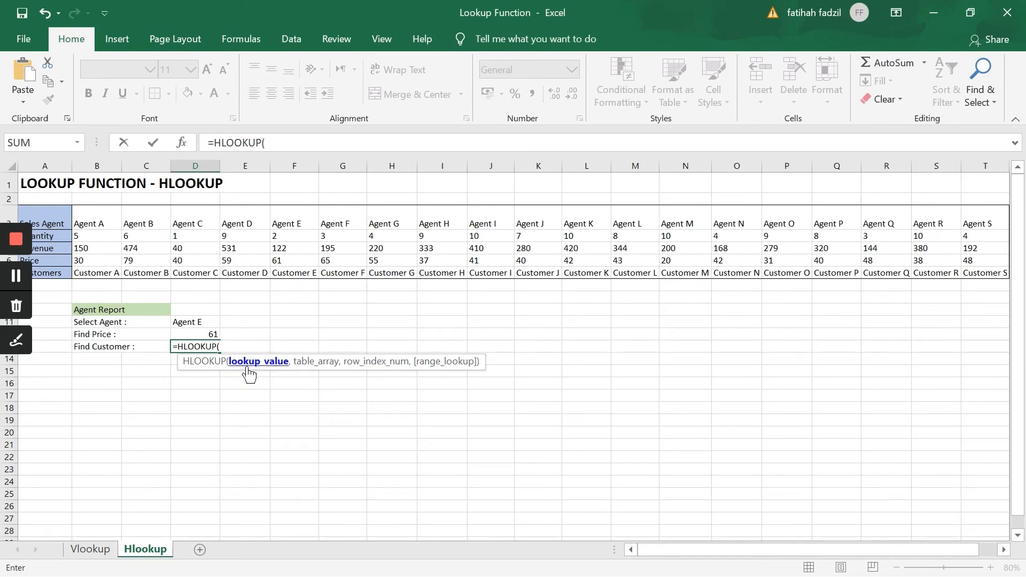
left_click(198, 320)
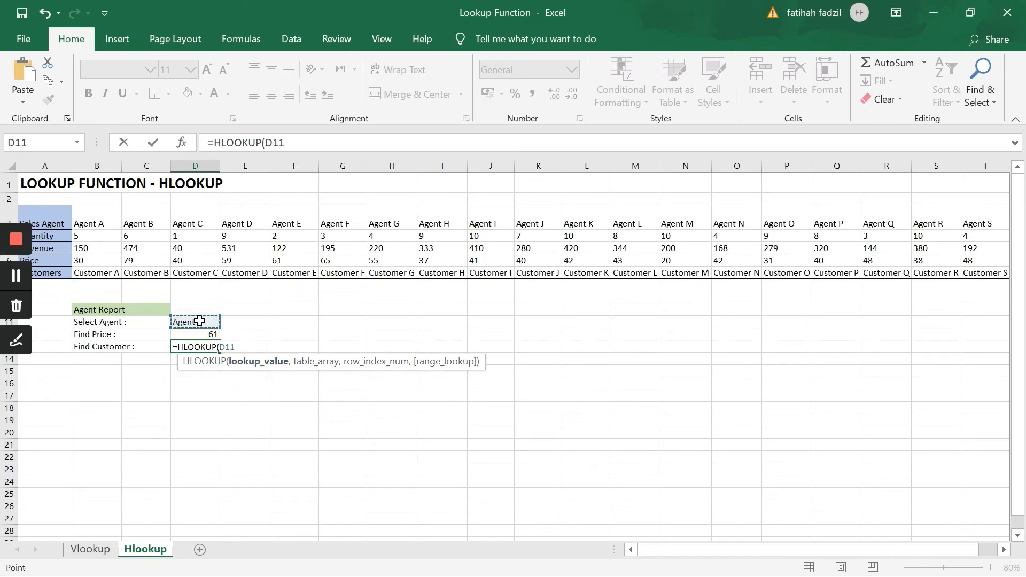
type(",")
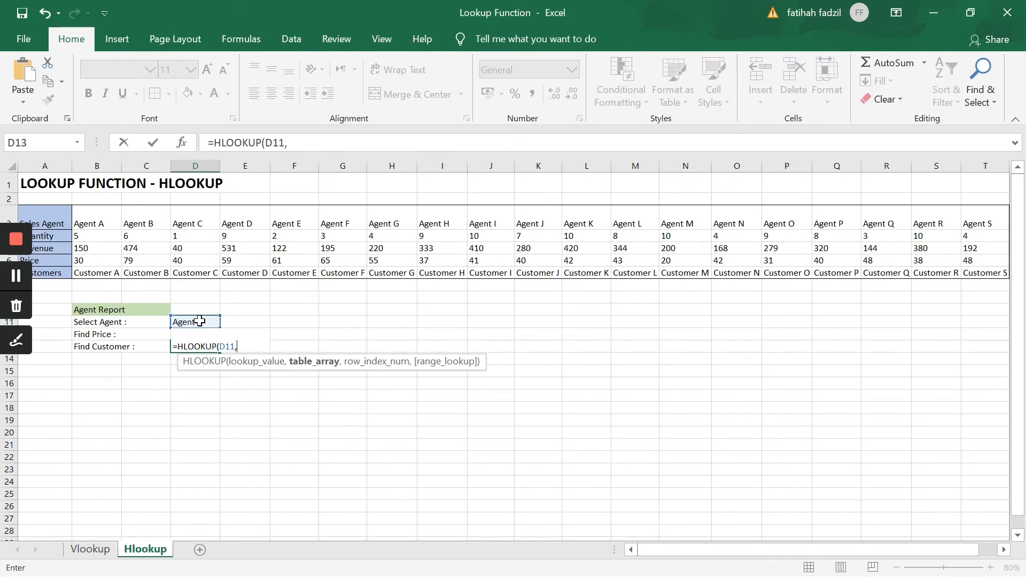
left_click_drag(92, 223, 983, 272)
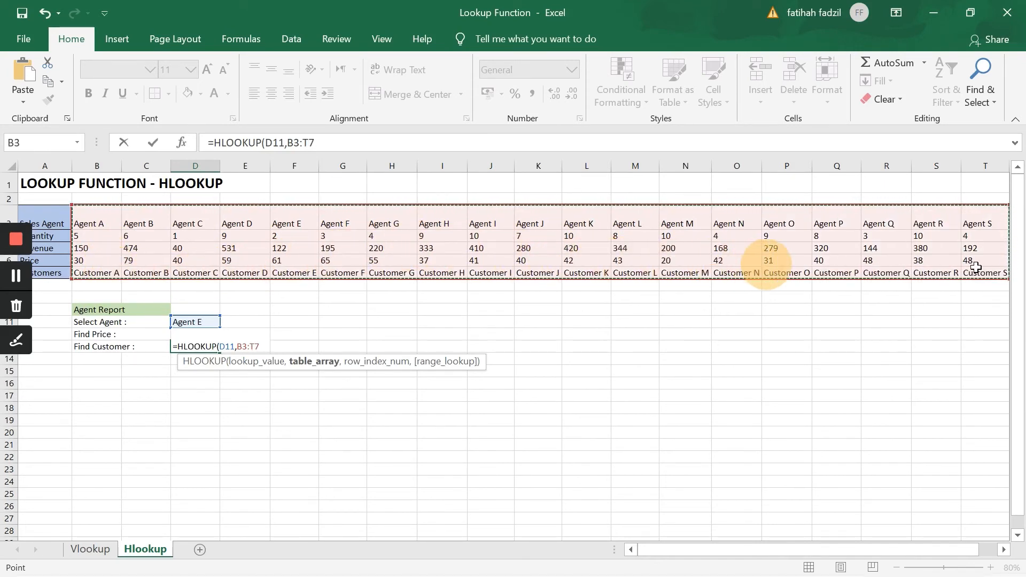
type(",")
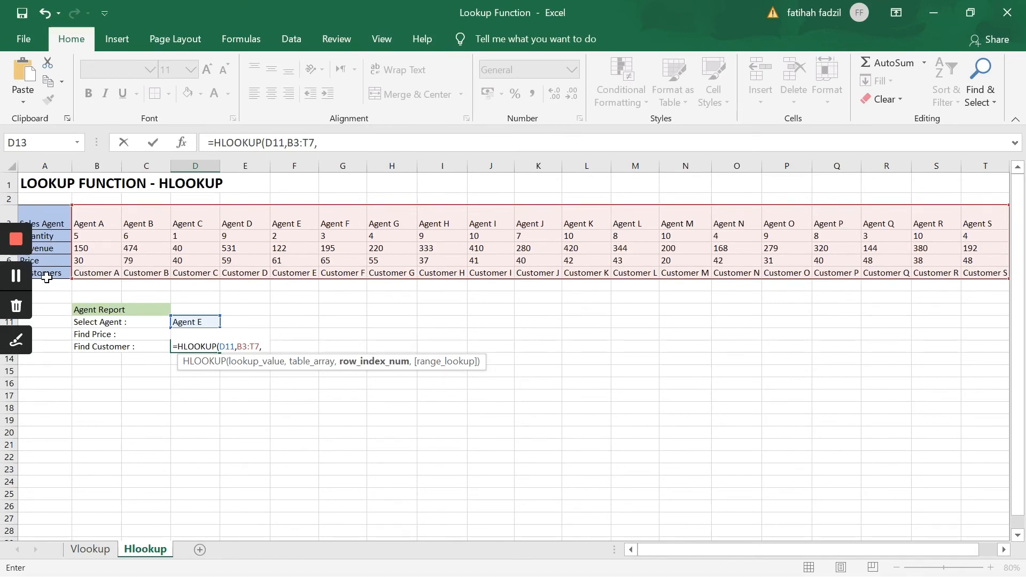
type("5,")
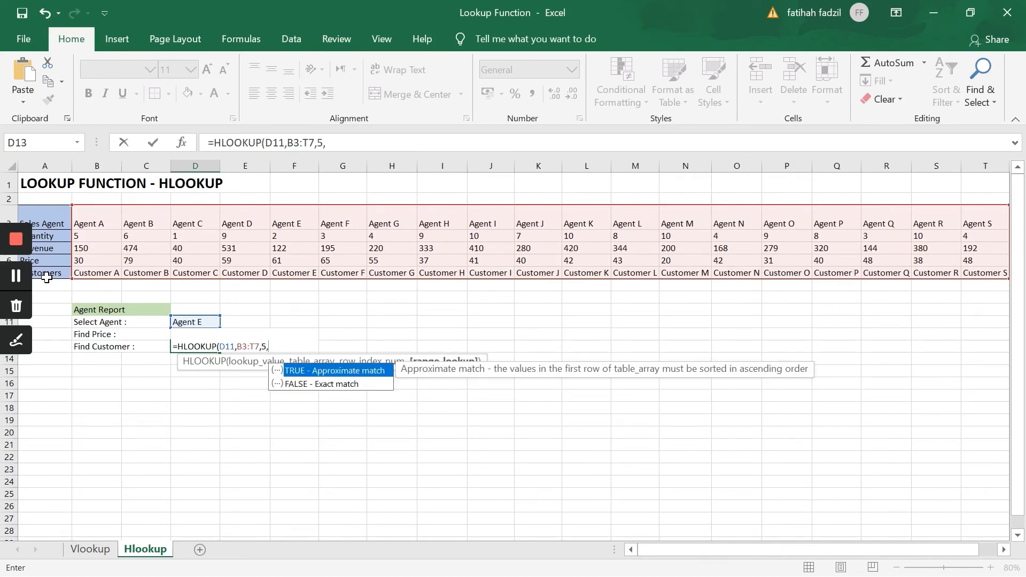
left_click(310, 383)
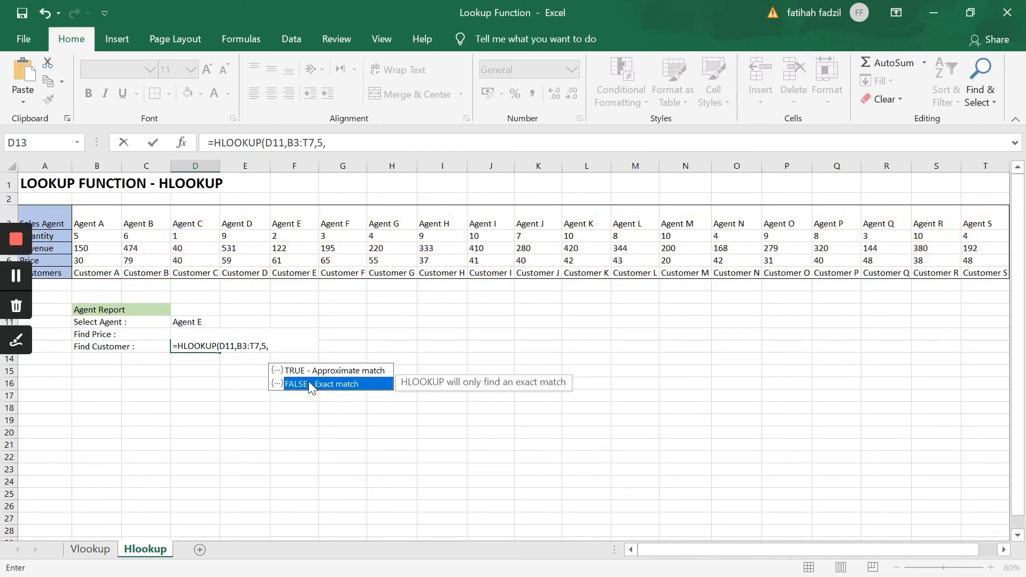
double_click(309, 381)
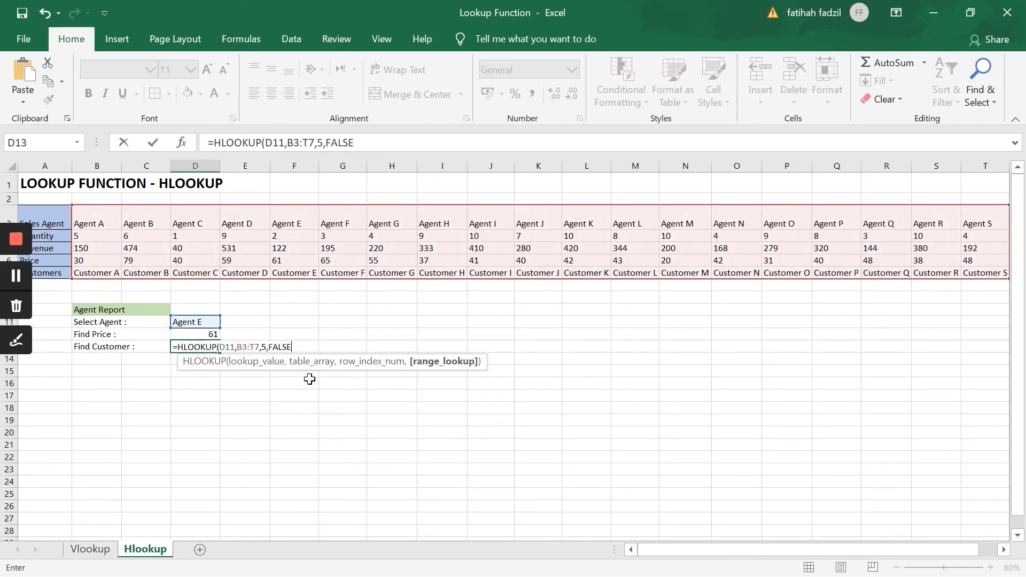
type(")")
key("Return")
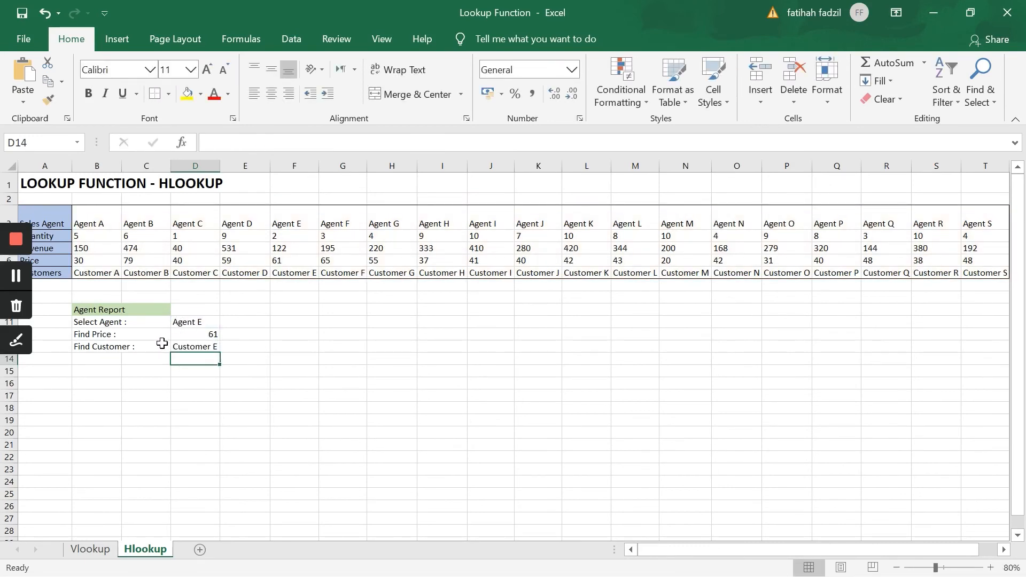
left_click(199, 348)
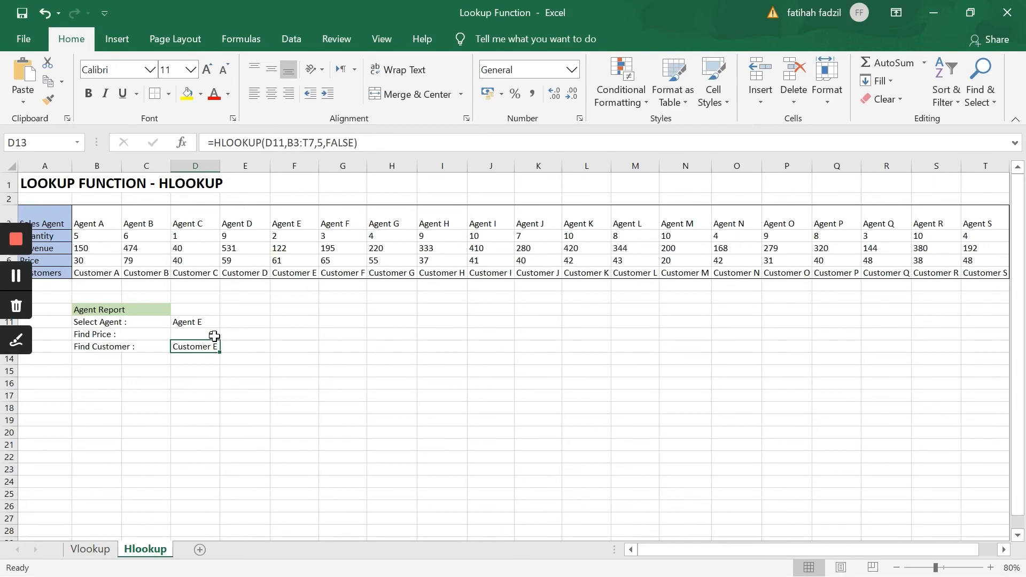
Change the Select Agent cell D11 in the Hlookup sheet's agent report to Agent H.
left_click(207, 323)
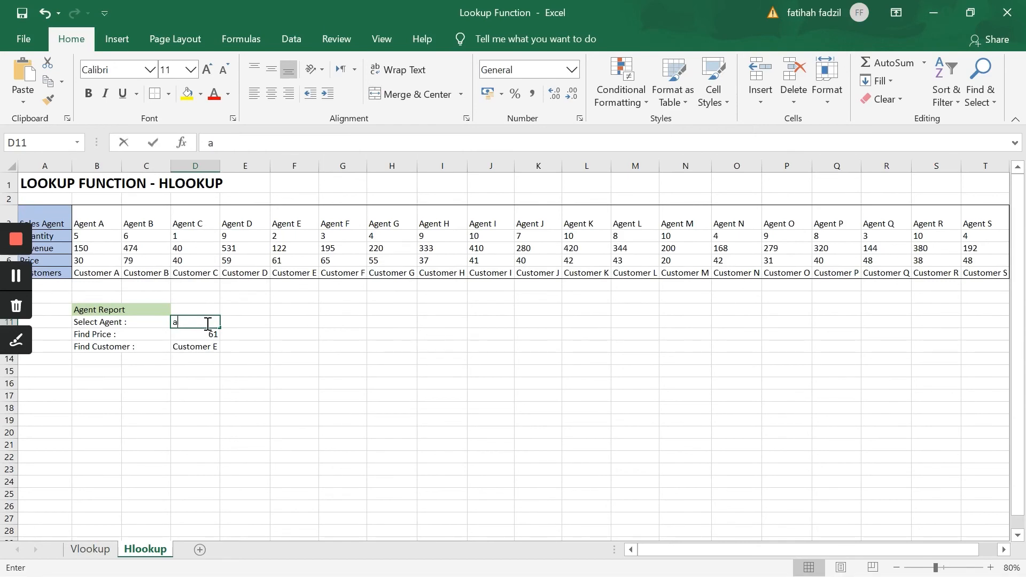
type("A")
key("BackSpace")
type("Agent H")
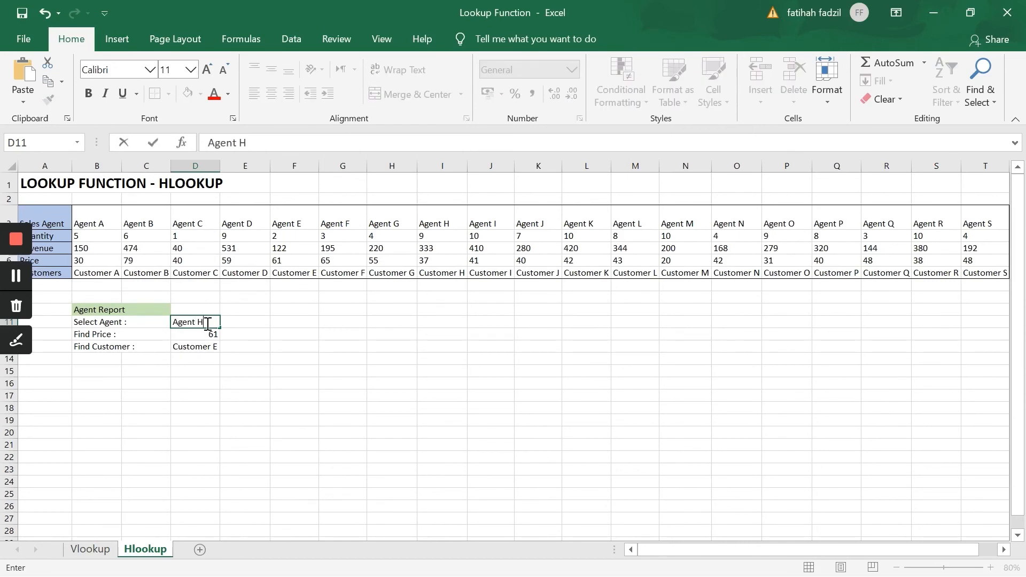
key("Return")
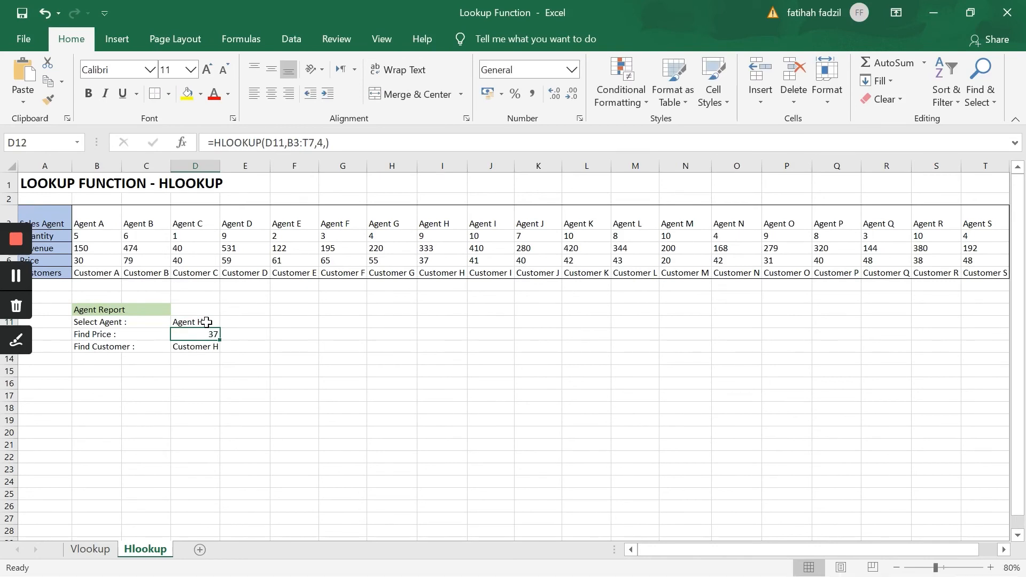
Compare the report's price and customer results with Agent H's column in the horizontal sales table.
left_click(211, 321)
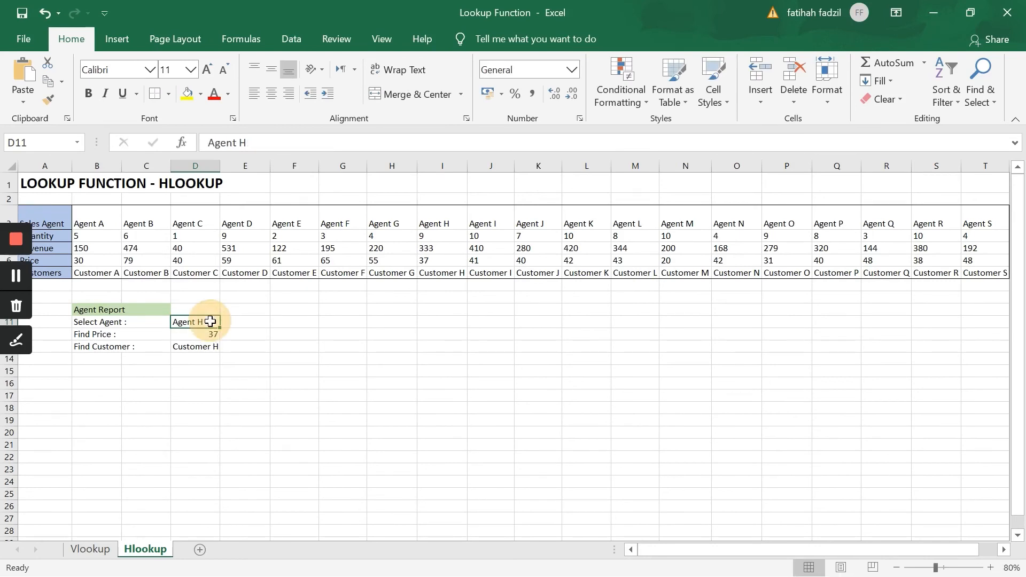
left_click(208, 334)
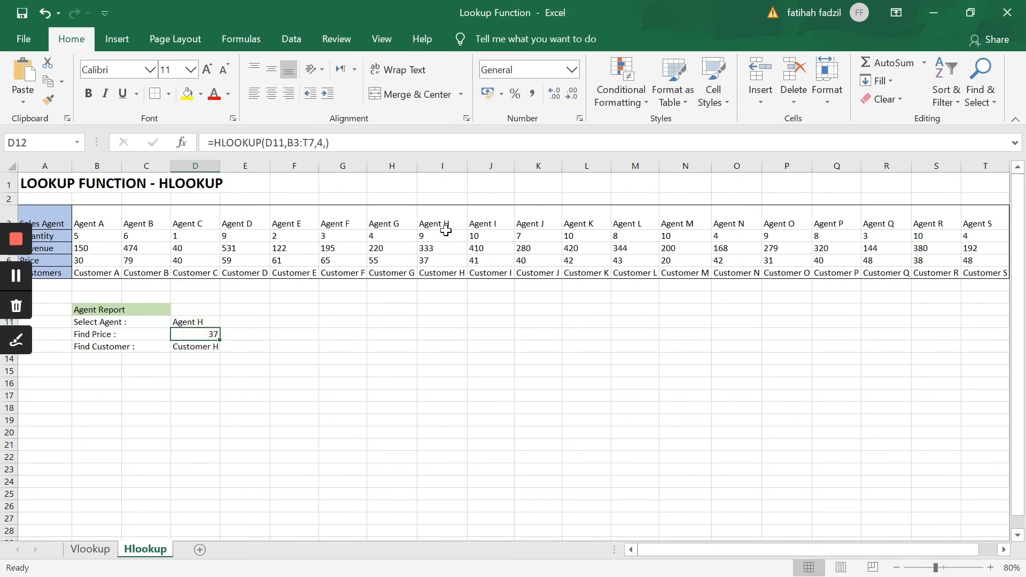
left_click(199, 334)
left_click(437, 261)
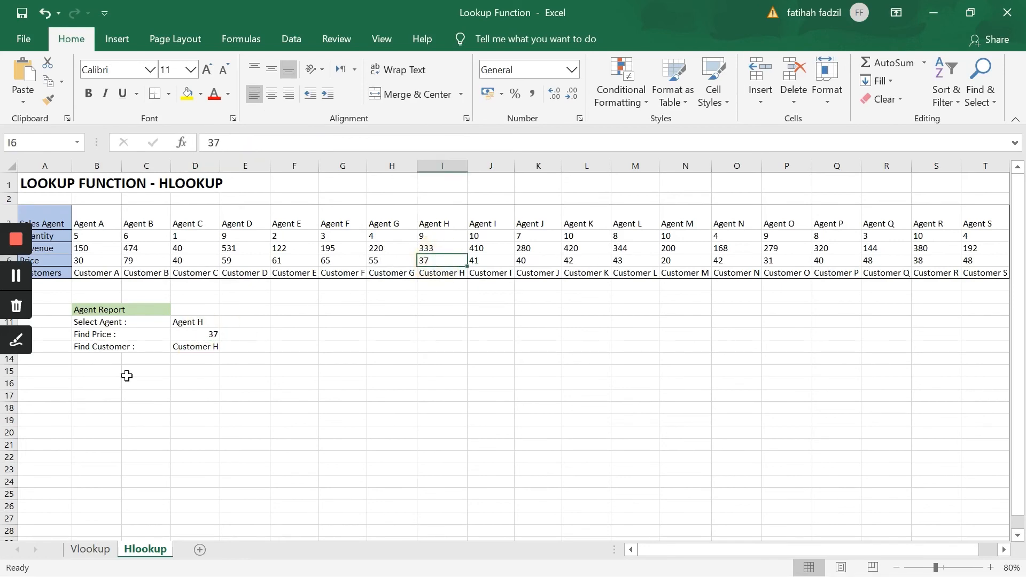
left_click(203, 346)
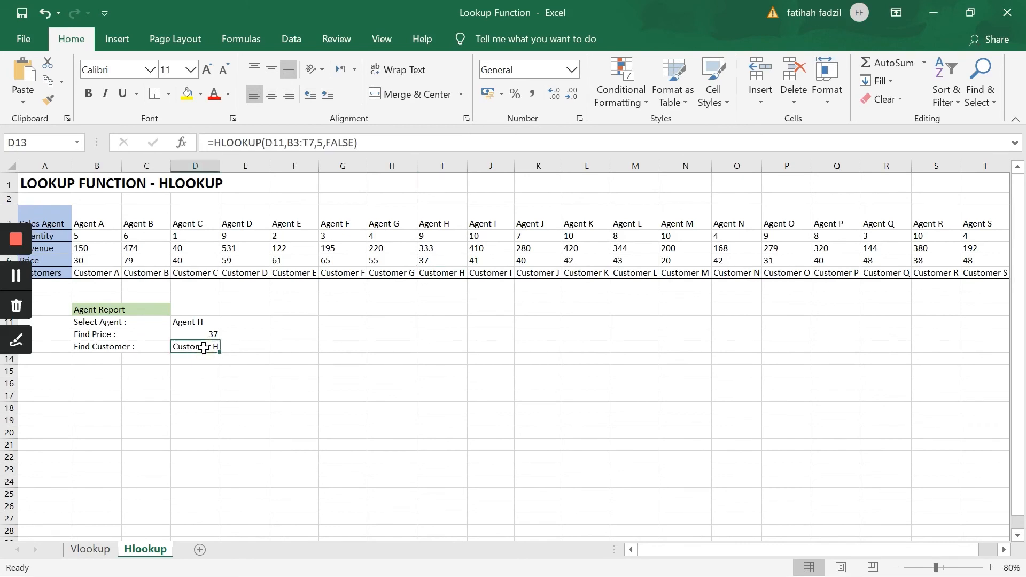
left_click(430, 274)
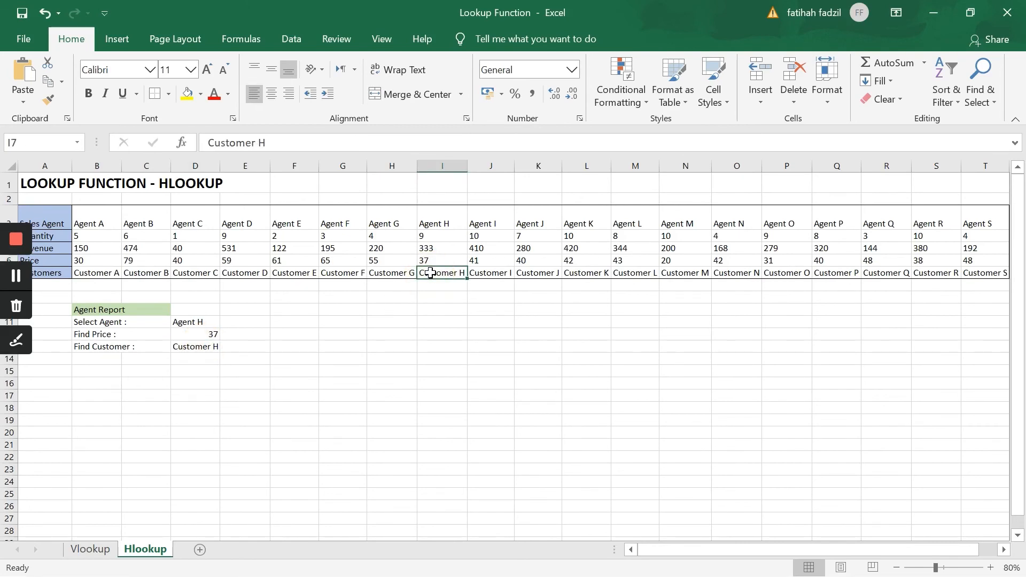
Add the label "Find revenue:" in cell B14, below the Find Customer row of the agent report.
left_click(94, 361)
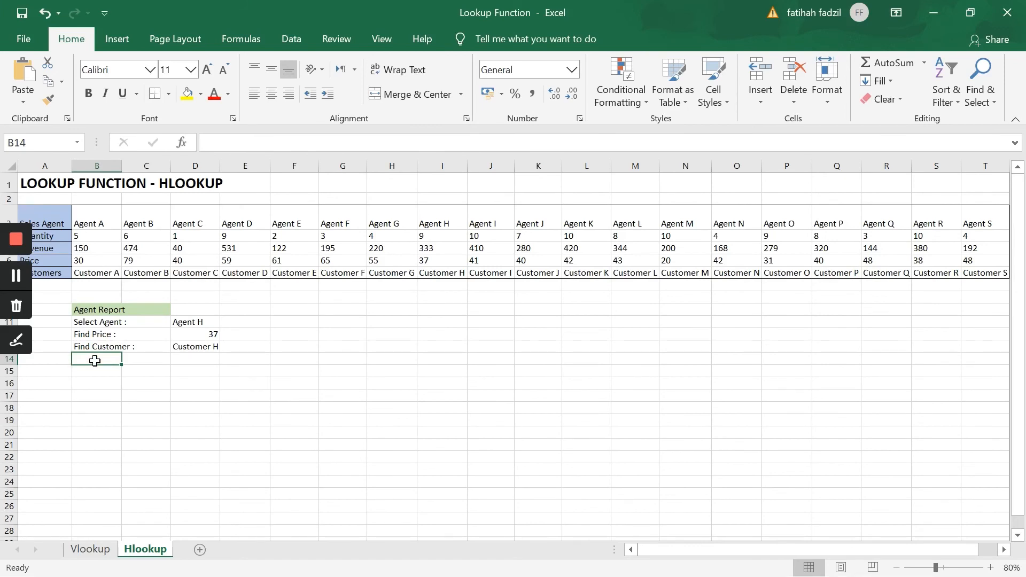
type("F")
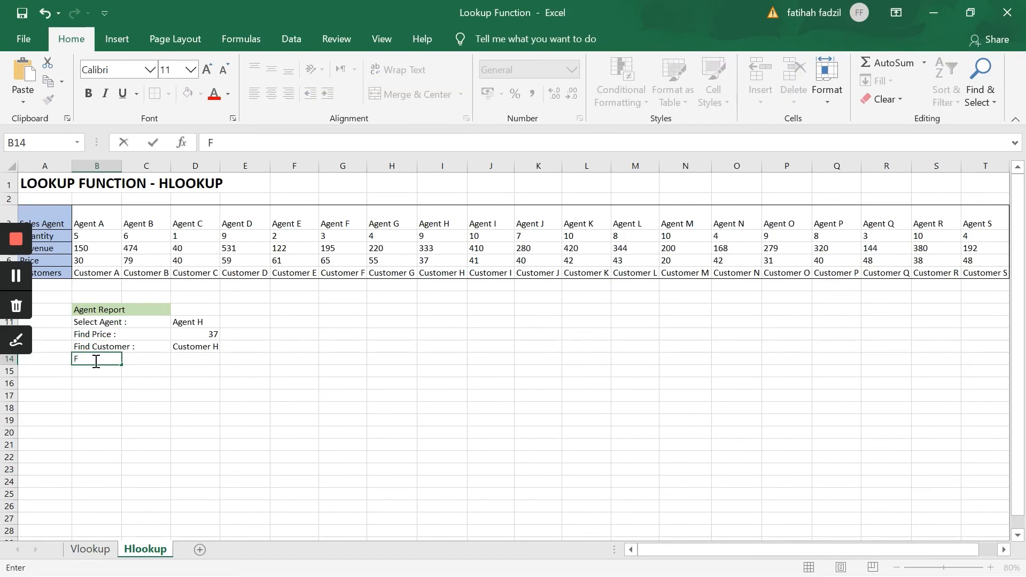
type("ind revenue:")
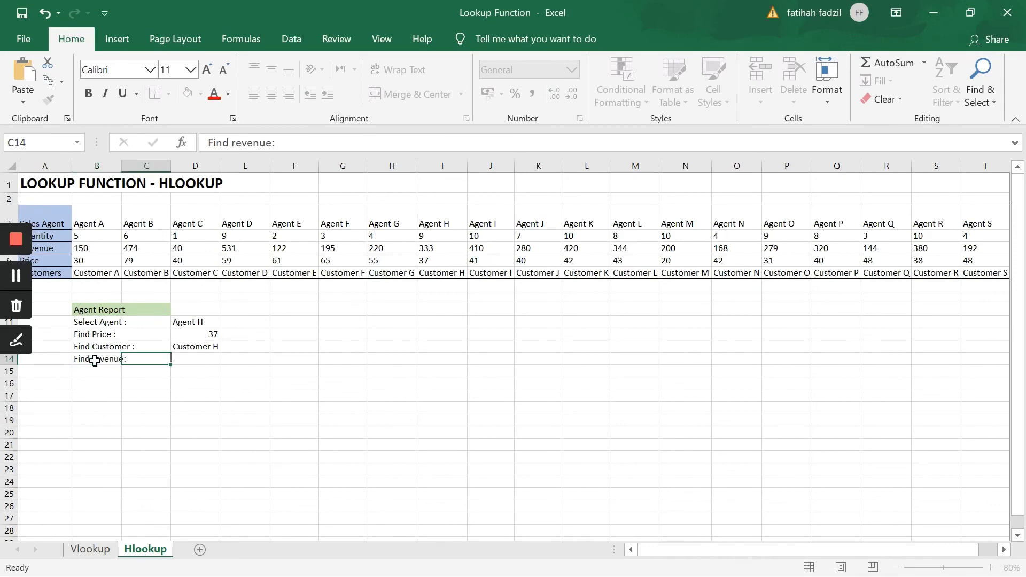
key("Tab")
key("Tab")
Enter an HLOOKUP formula in D14 for the revenue with lookup value D11, table array B3:T7, row index 3 and exact match (FALSE).
type("=hloo")
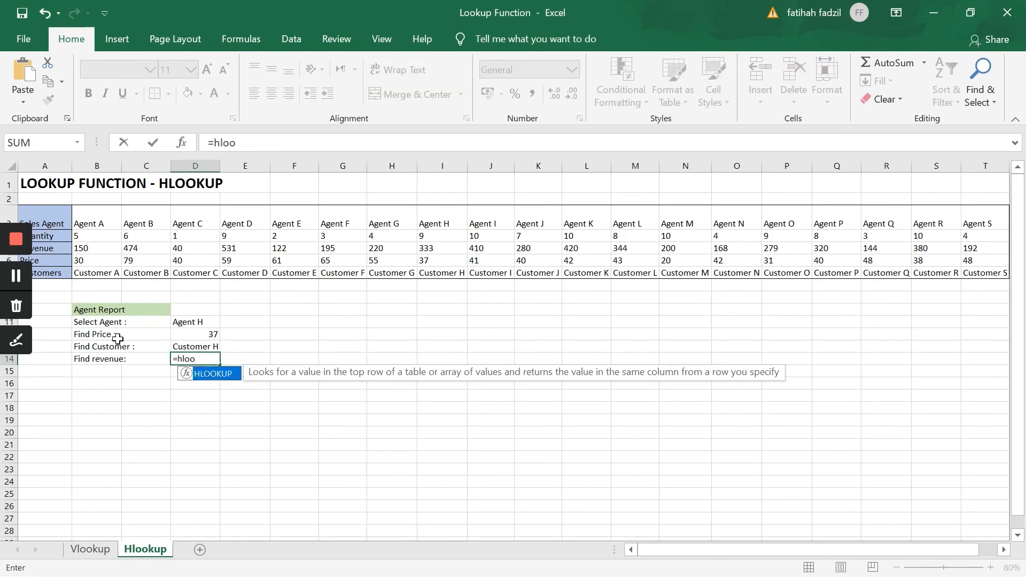
double_click(202, 374)
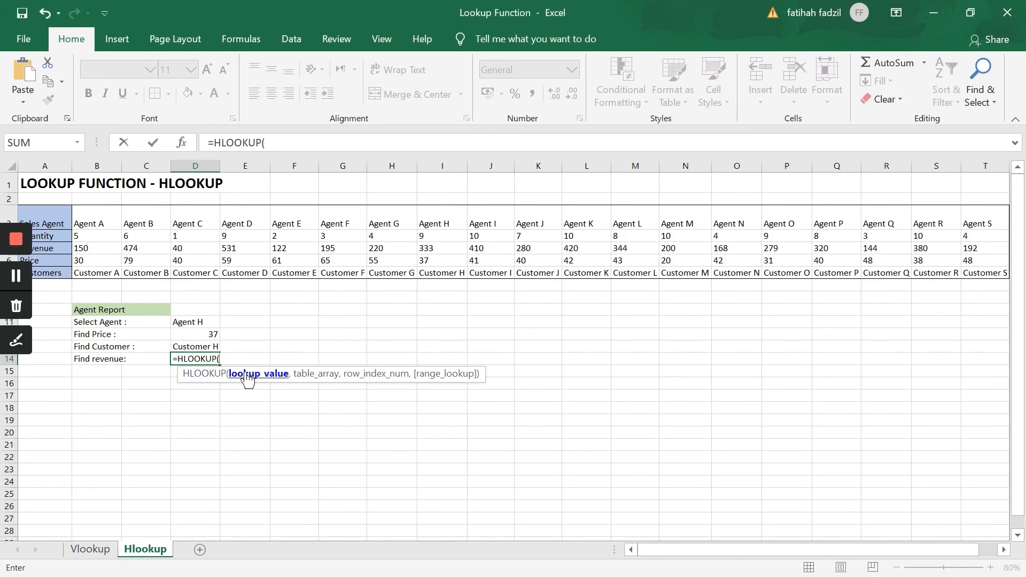
left_click(204, 321)
type(",")
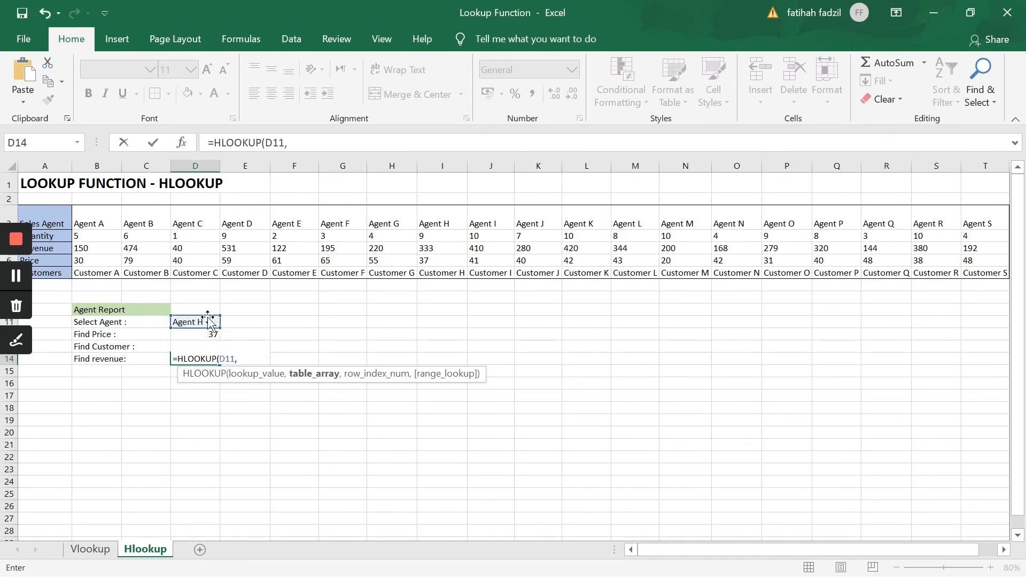
left_click(100, 216)
left_click_drag(148, 240, 992, 270)
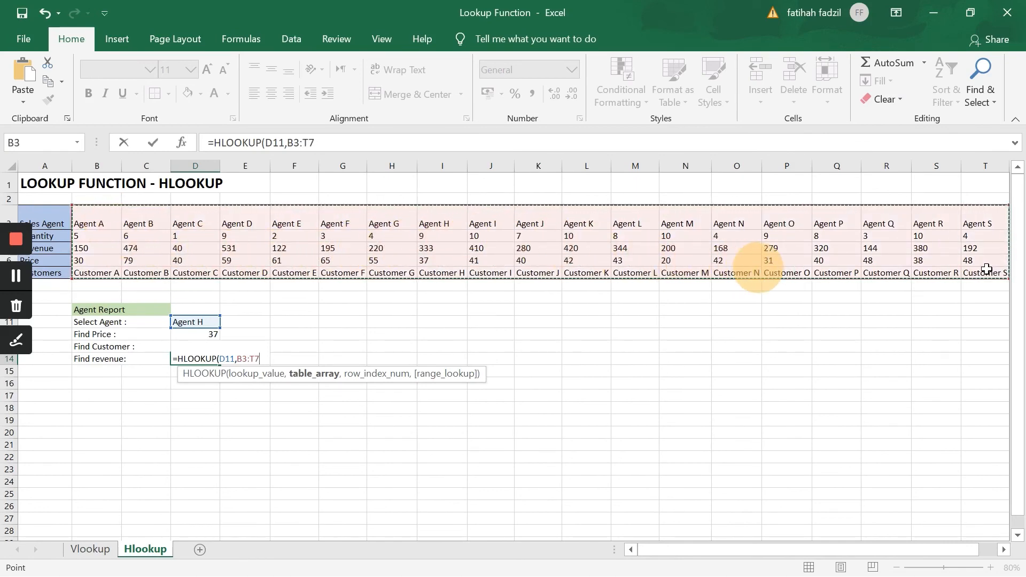
type(",")
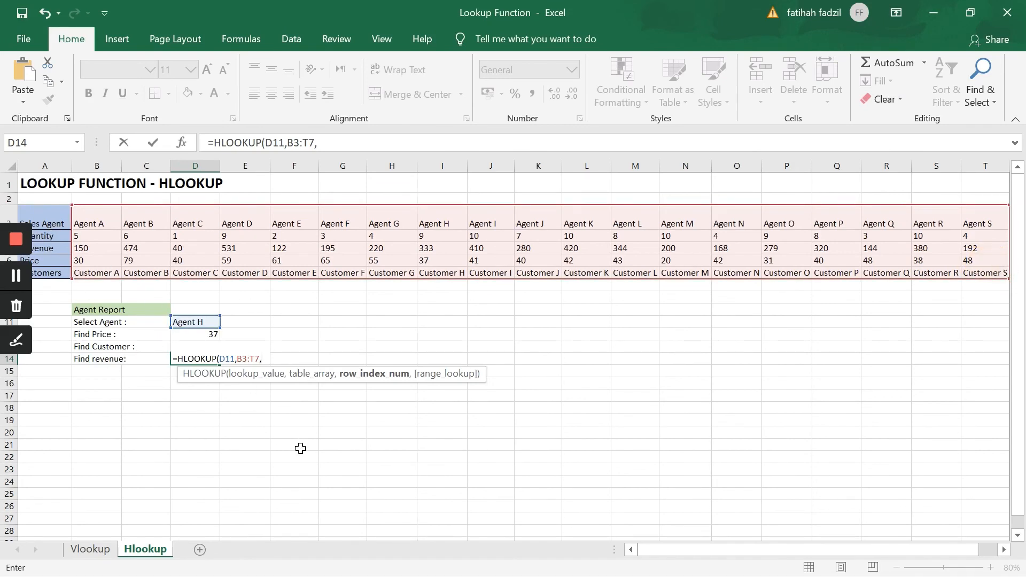
type("3,")
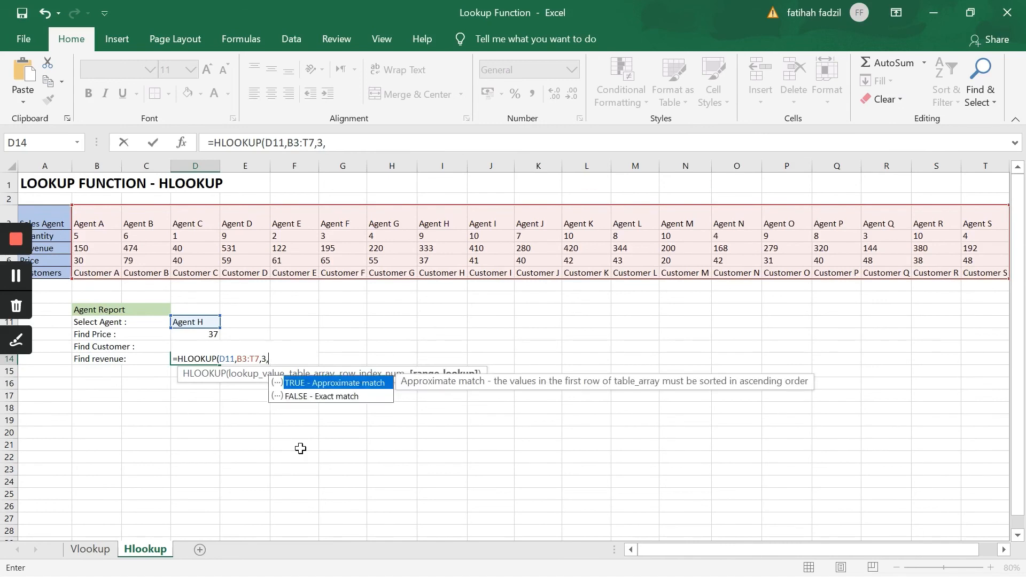
left_click(314, 399)
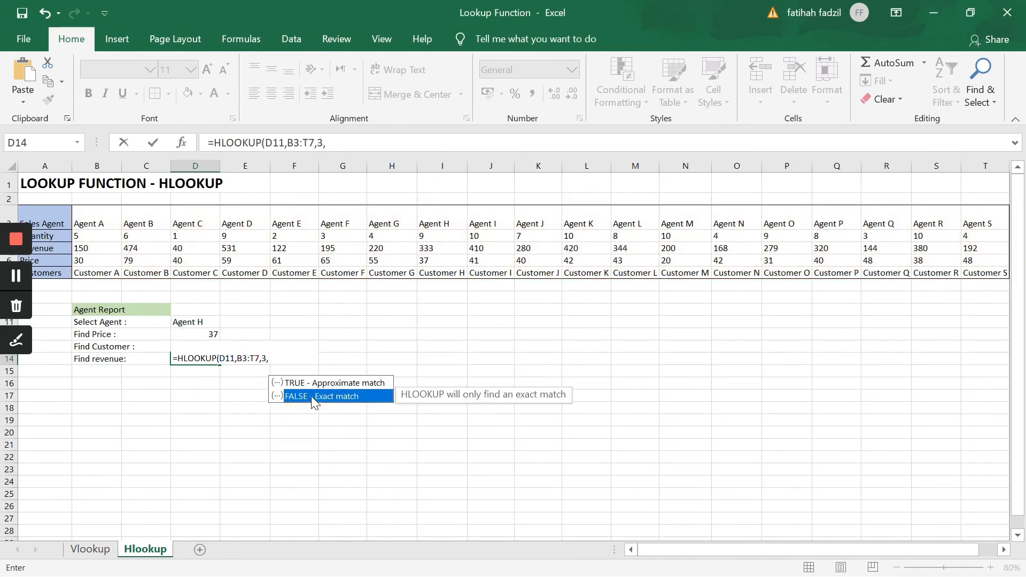
double_click(311, 396)
type(")")
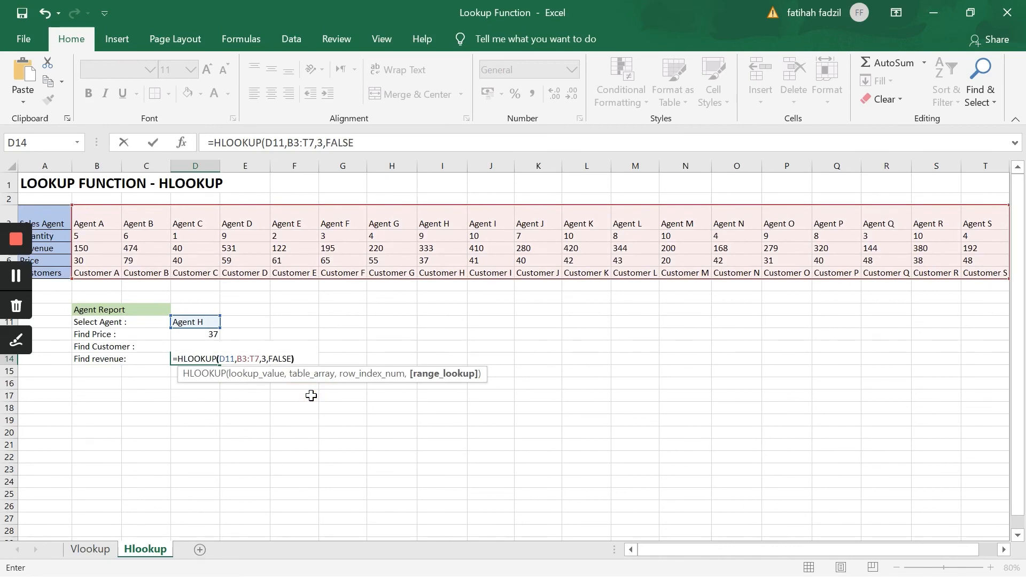
key("Return")
key("Return")
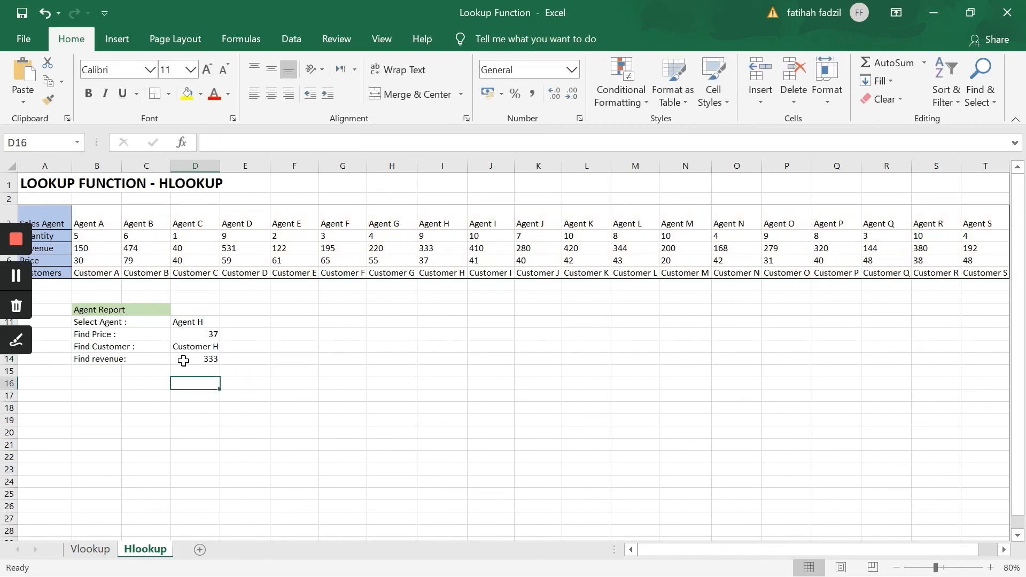
Check the revenue result in D14 against Agent H's revenue in the sales table.
left_click(199, 362)
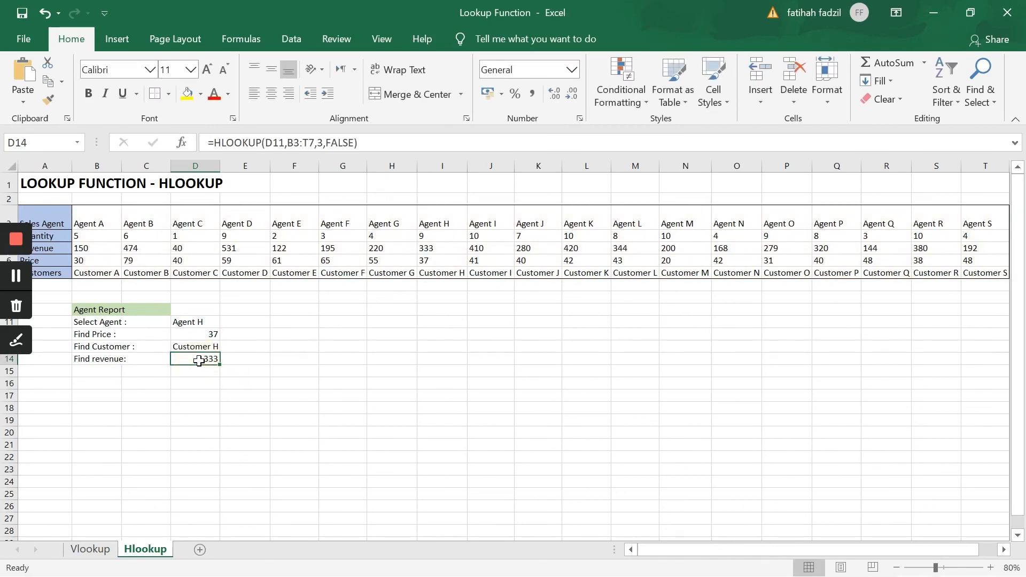
left_click(203, 322)
left_click(453, 222)
left_click(435, 249)
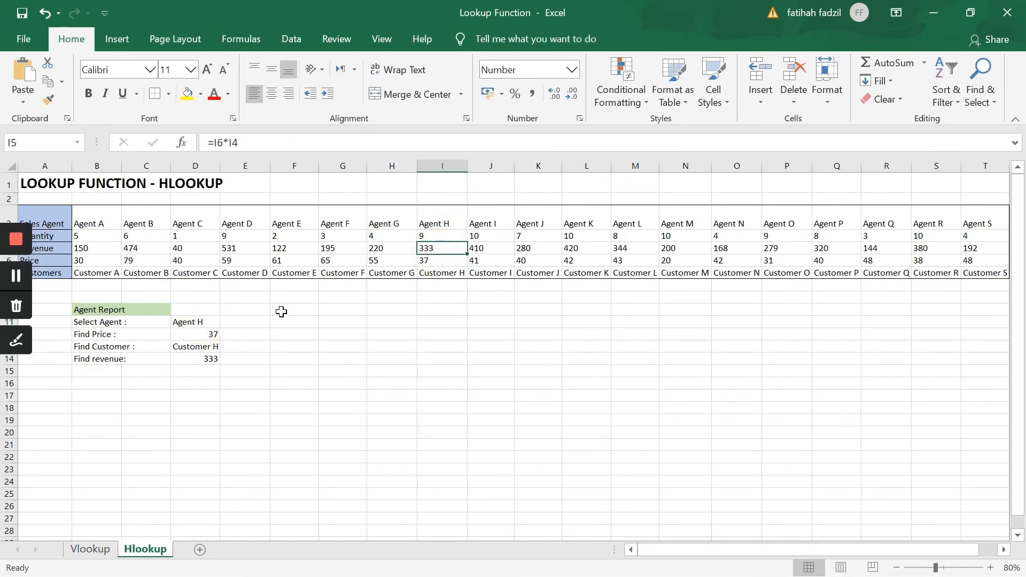
Set the Select Agent cell D11 of the agent report to Agent A.
left_click(203, 323)
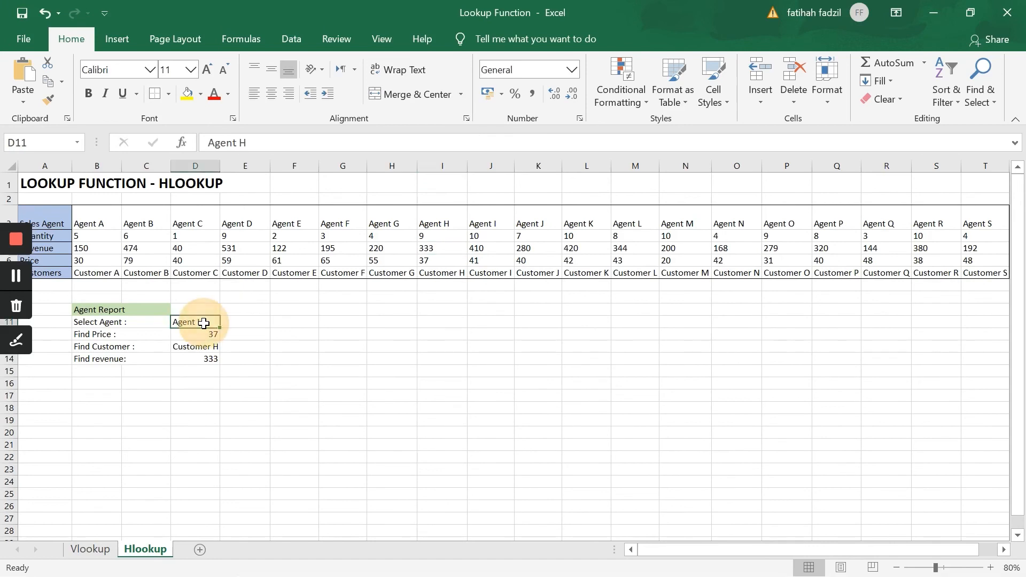
type("Ag")
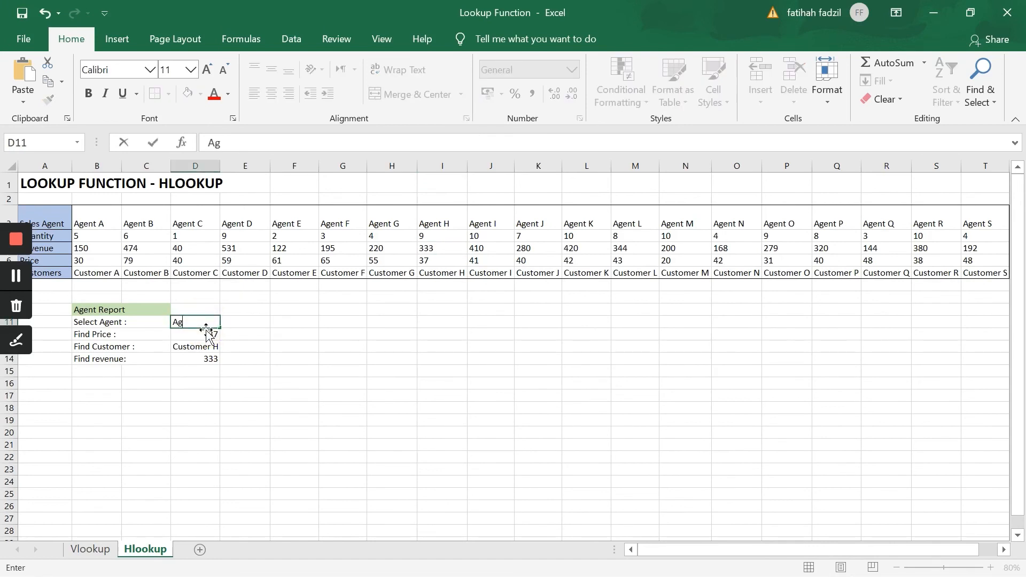
type("ent A")
key("Return")
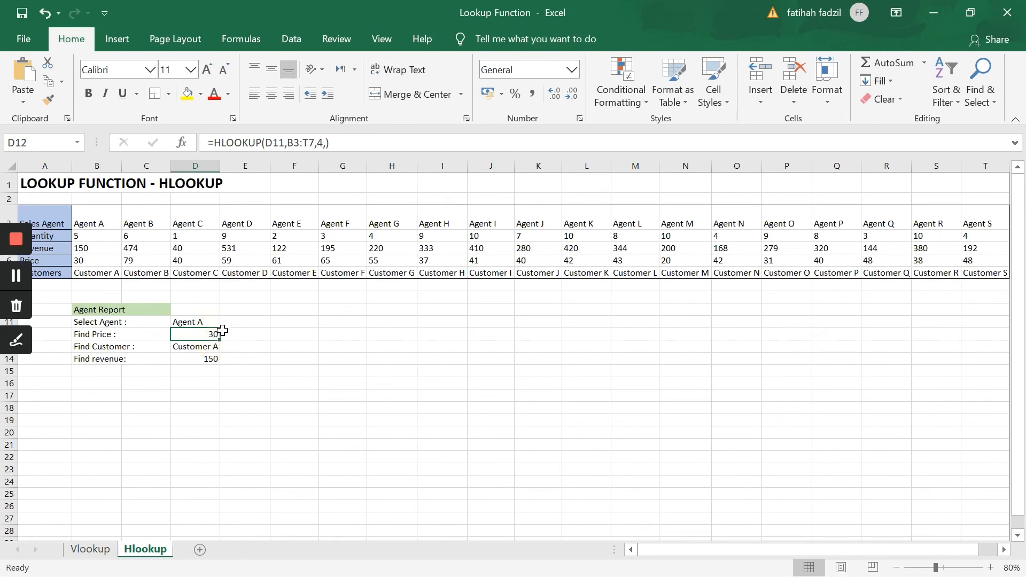
Review the customer and revenue results in D13 and D14 for the agent selected in D11.
left_click(212, 348)
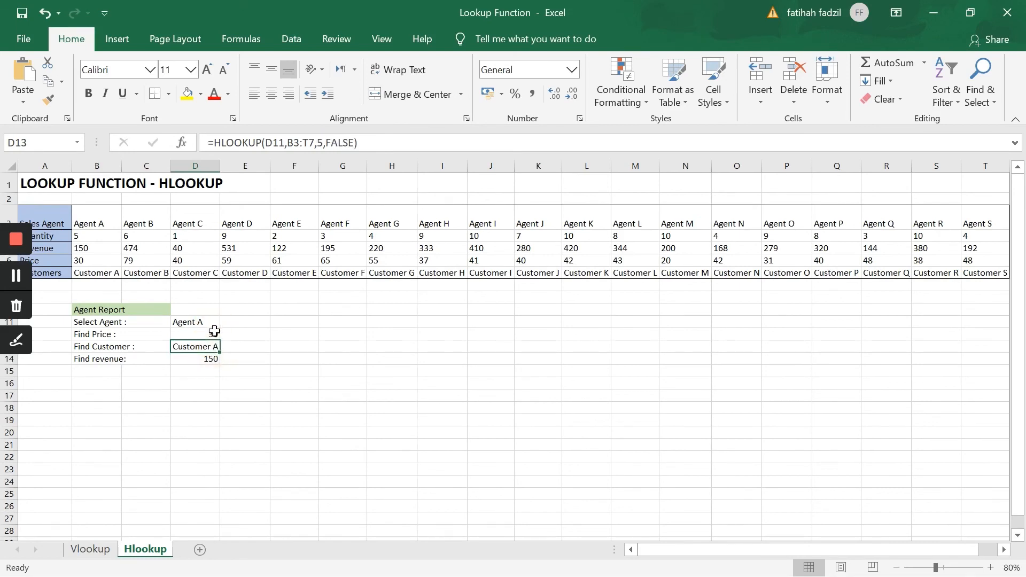
left_click(201, 361)
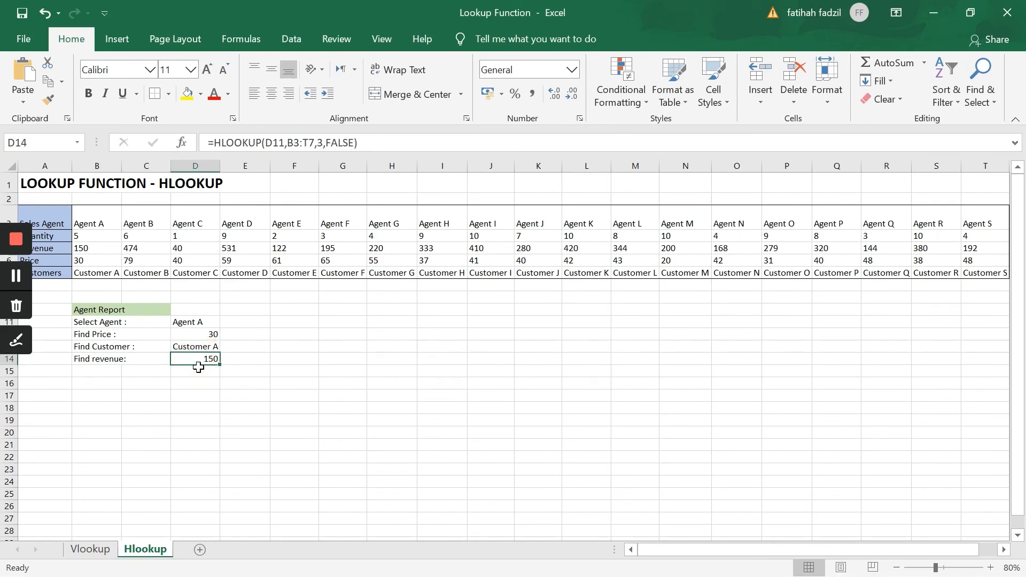
left_click(208, 322)
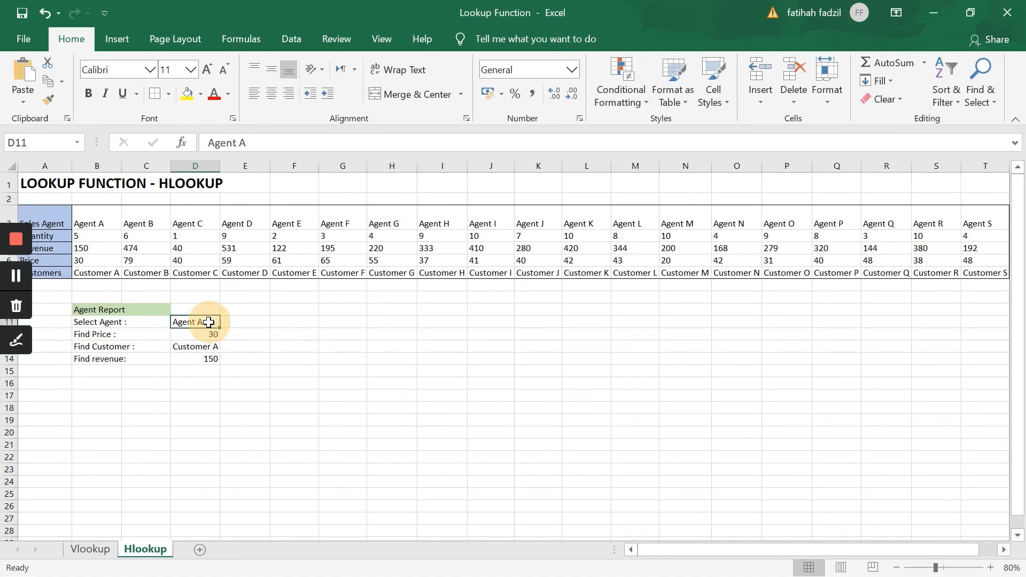